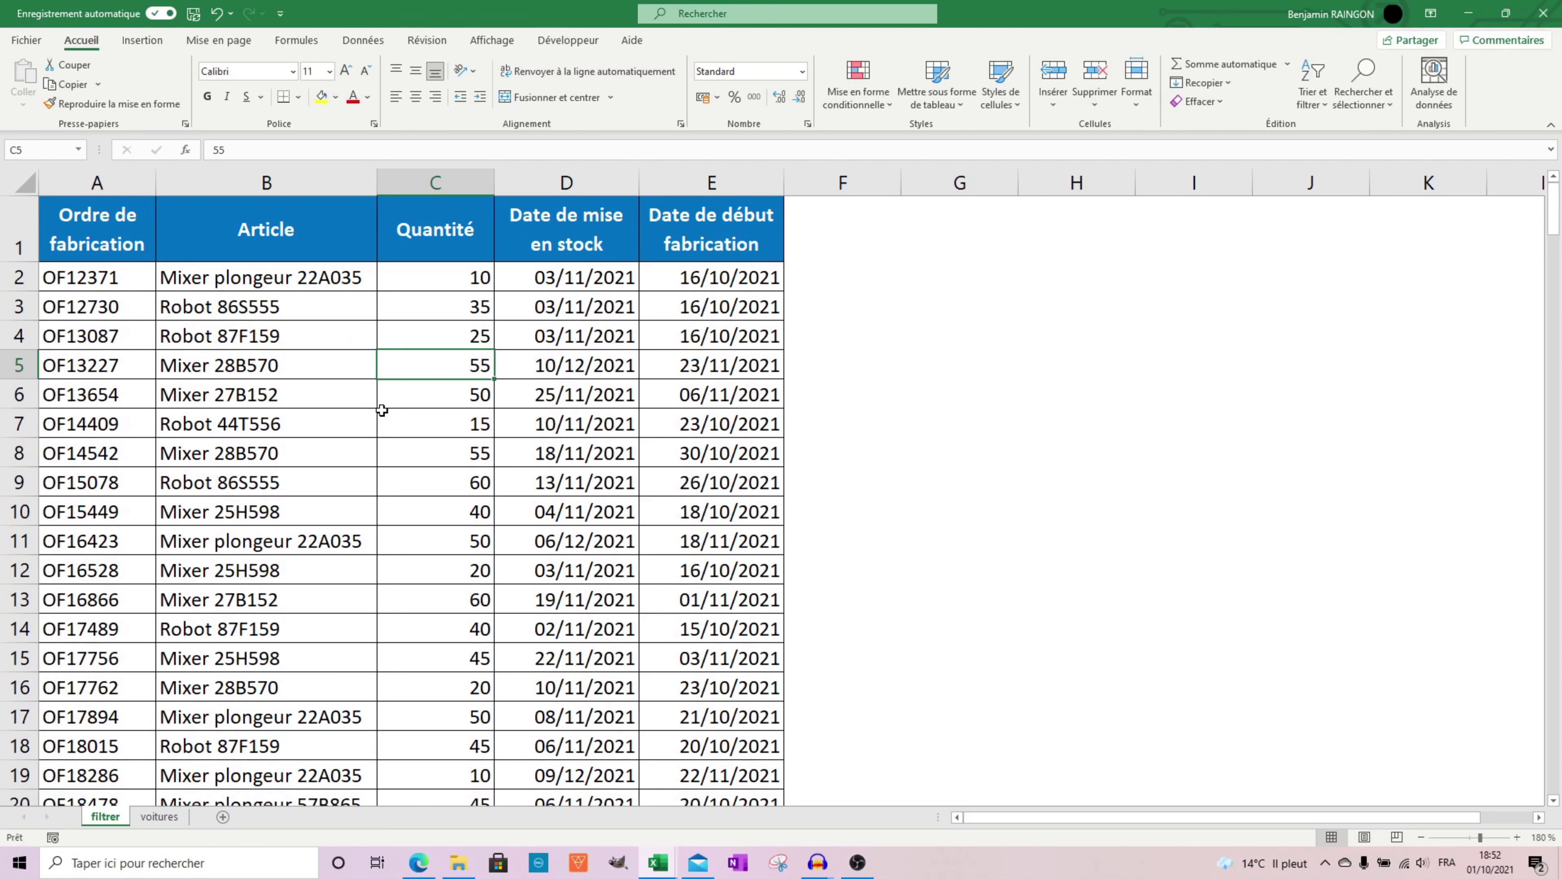
click(139, 231)
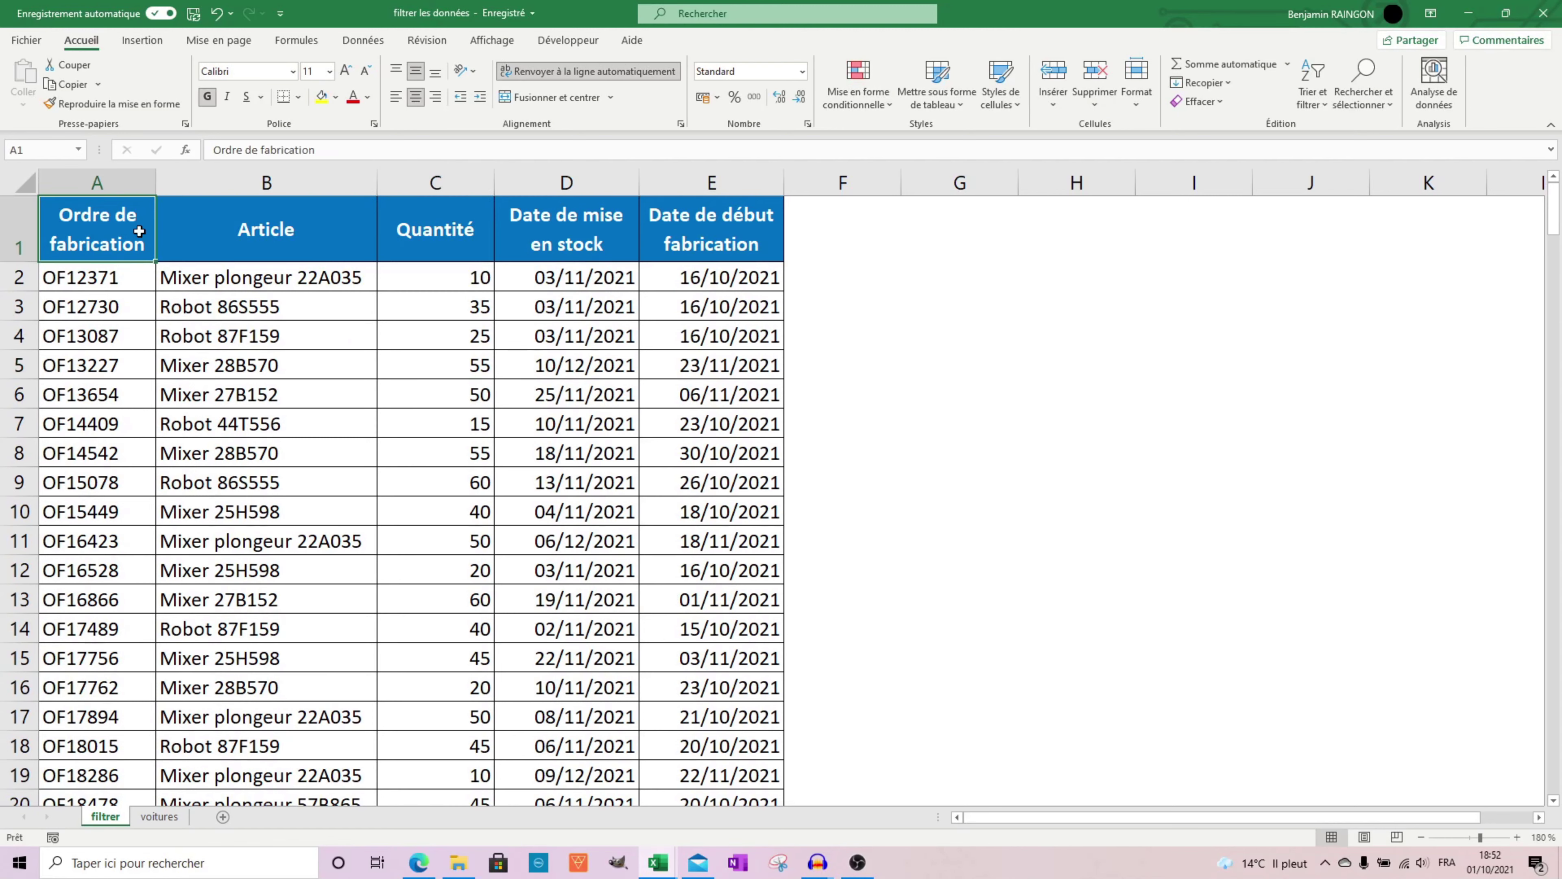
click(321, 230)
click(458, 253)
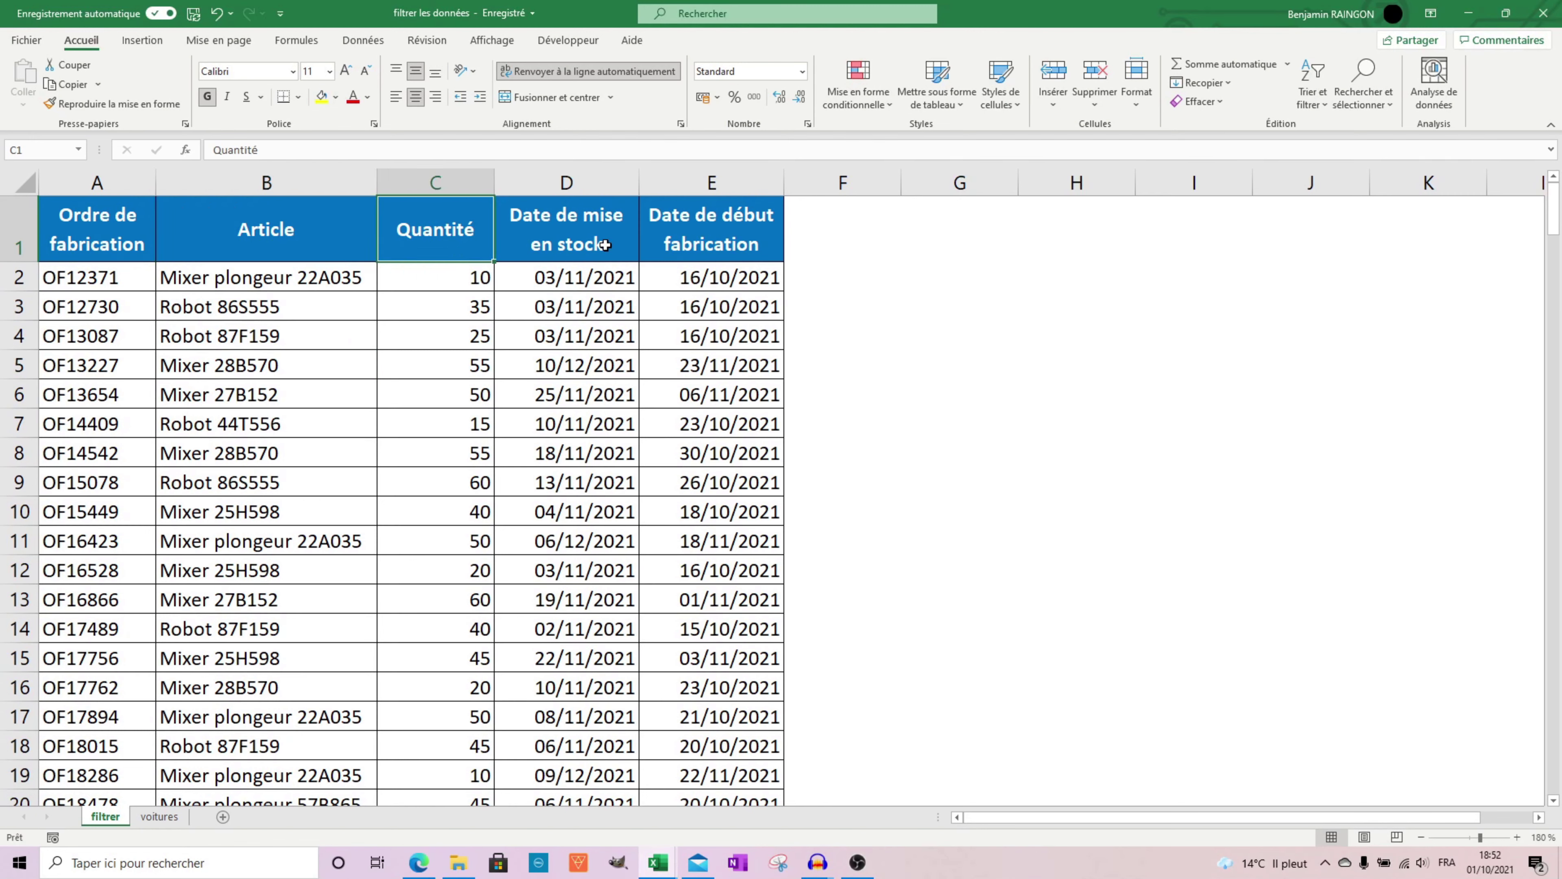
click(624, 237)
click(768, 236)
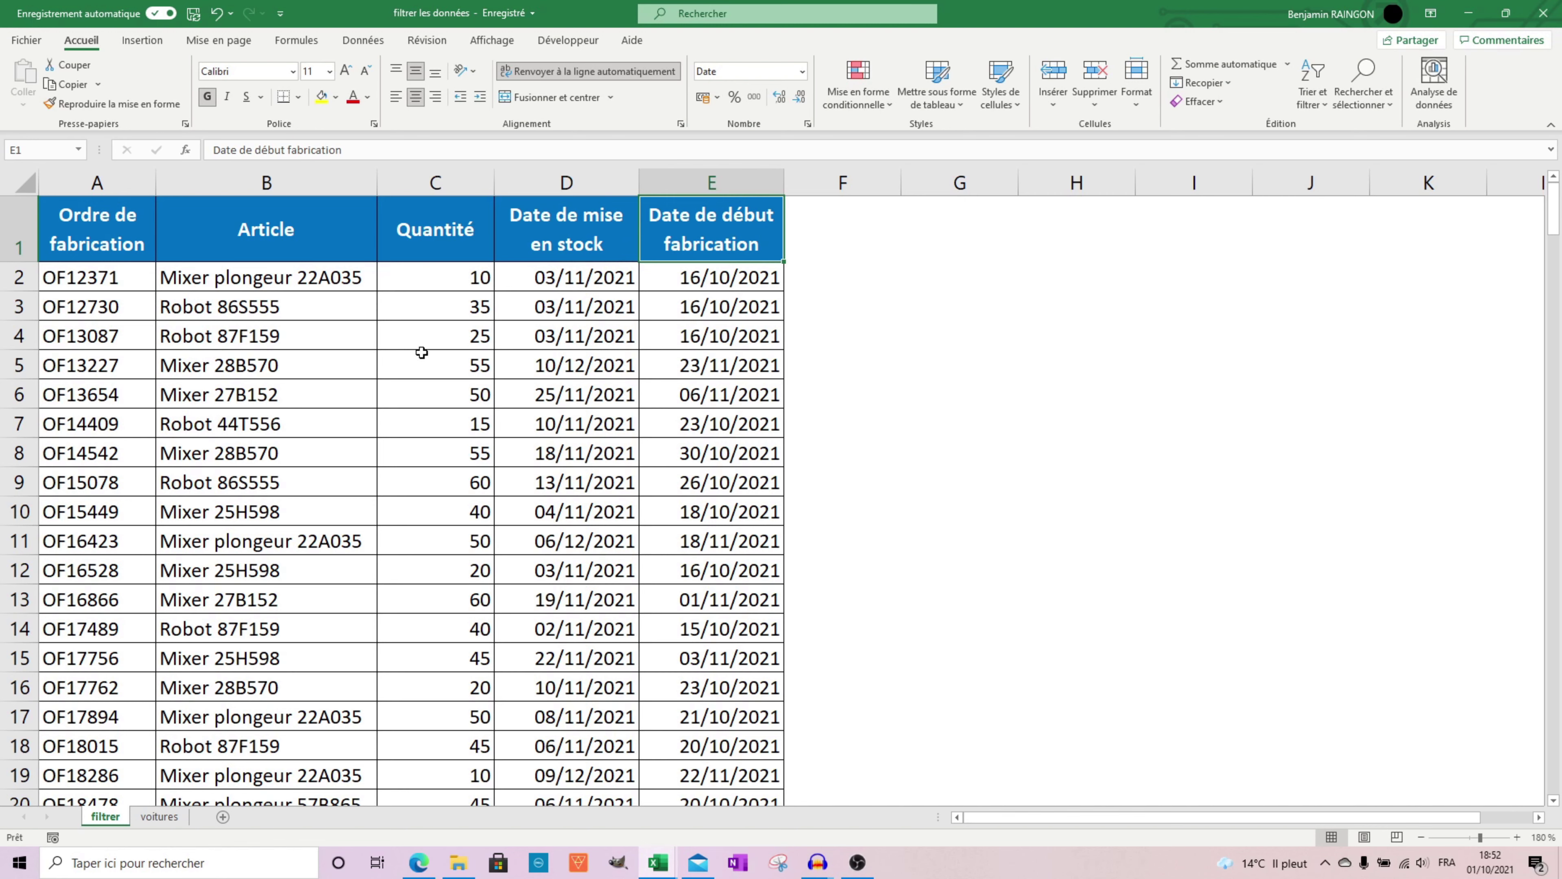
Step: Turn on filtering for the header row of the manufacturing orders table
click(425, 332)
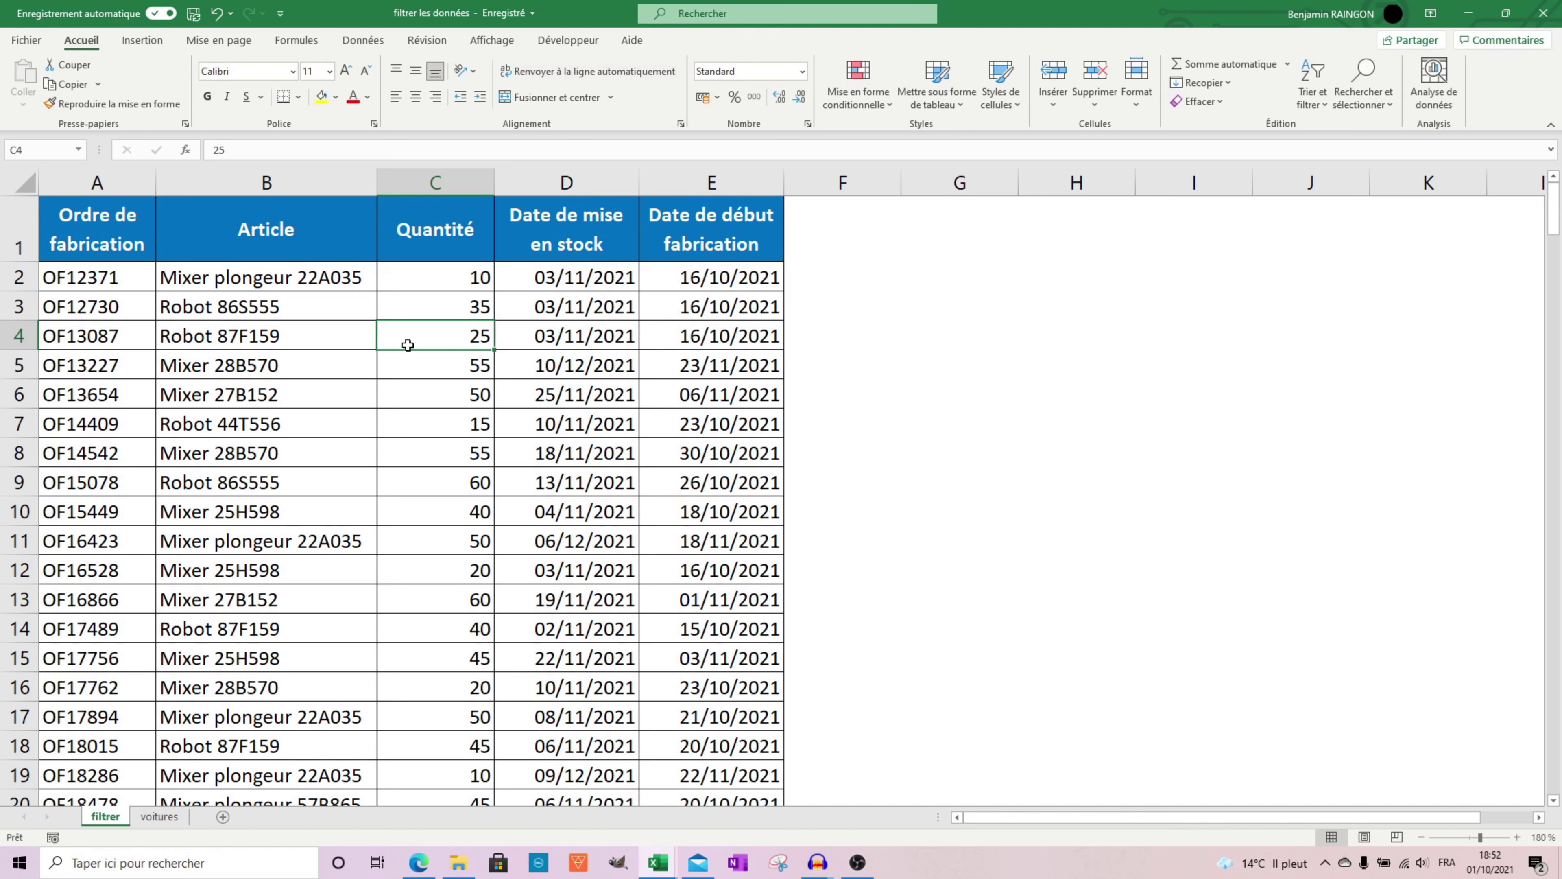
click(1312, 101)
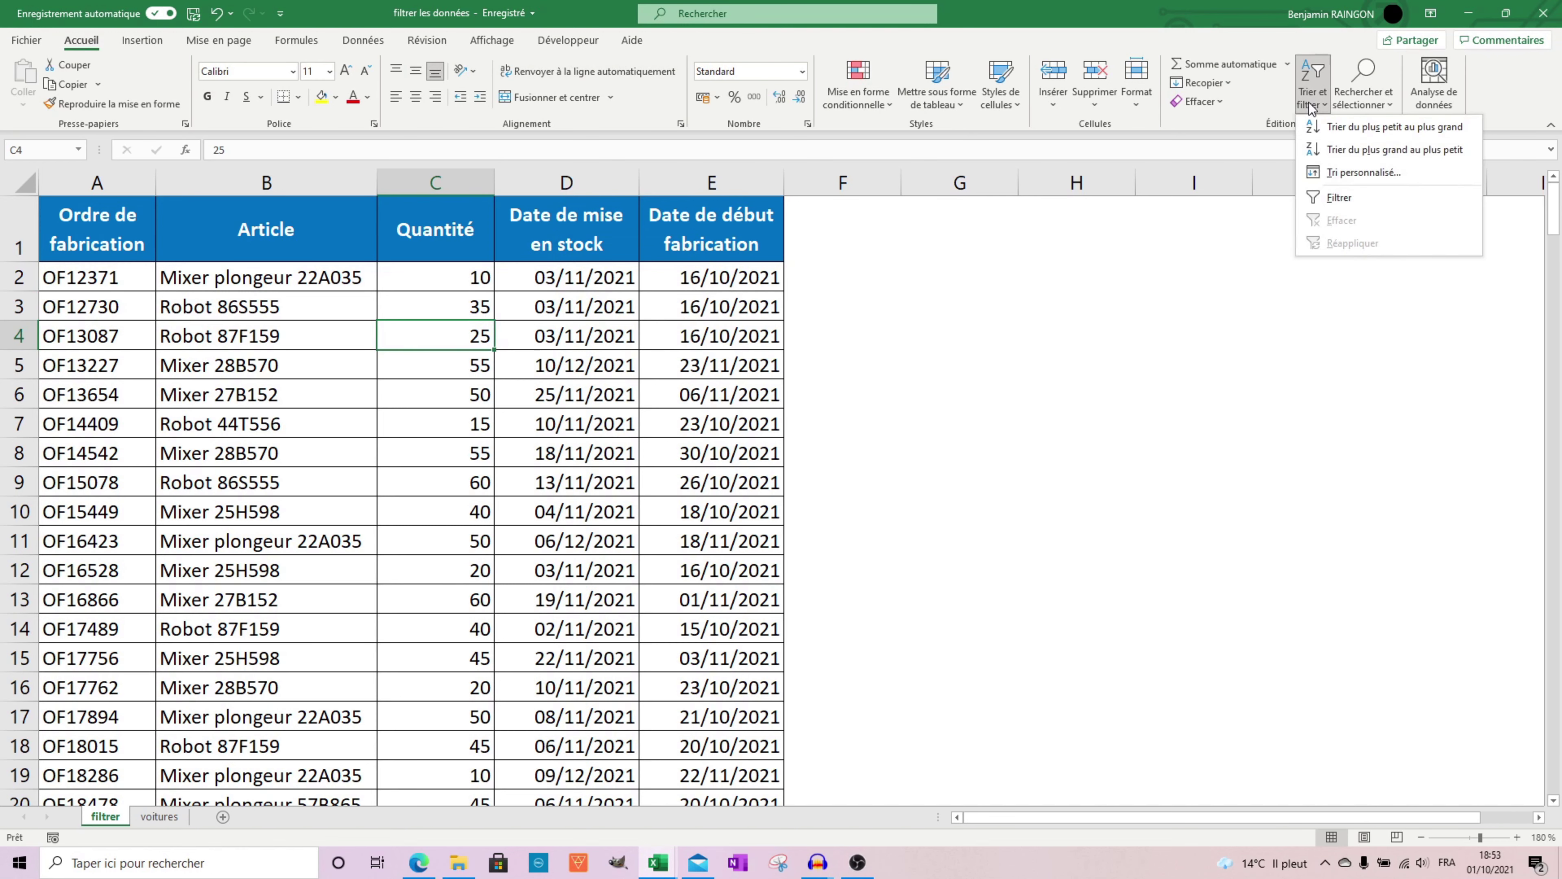
click(1382, 204)
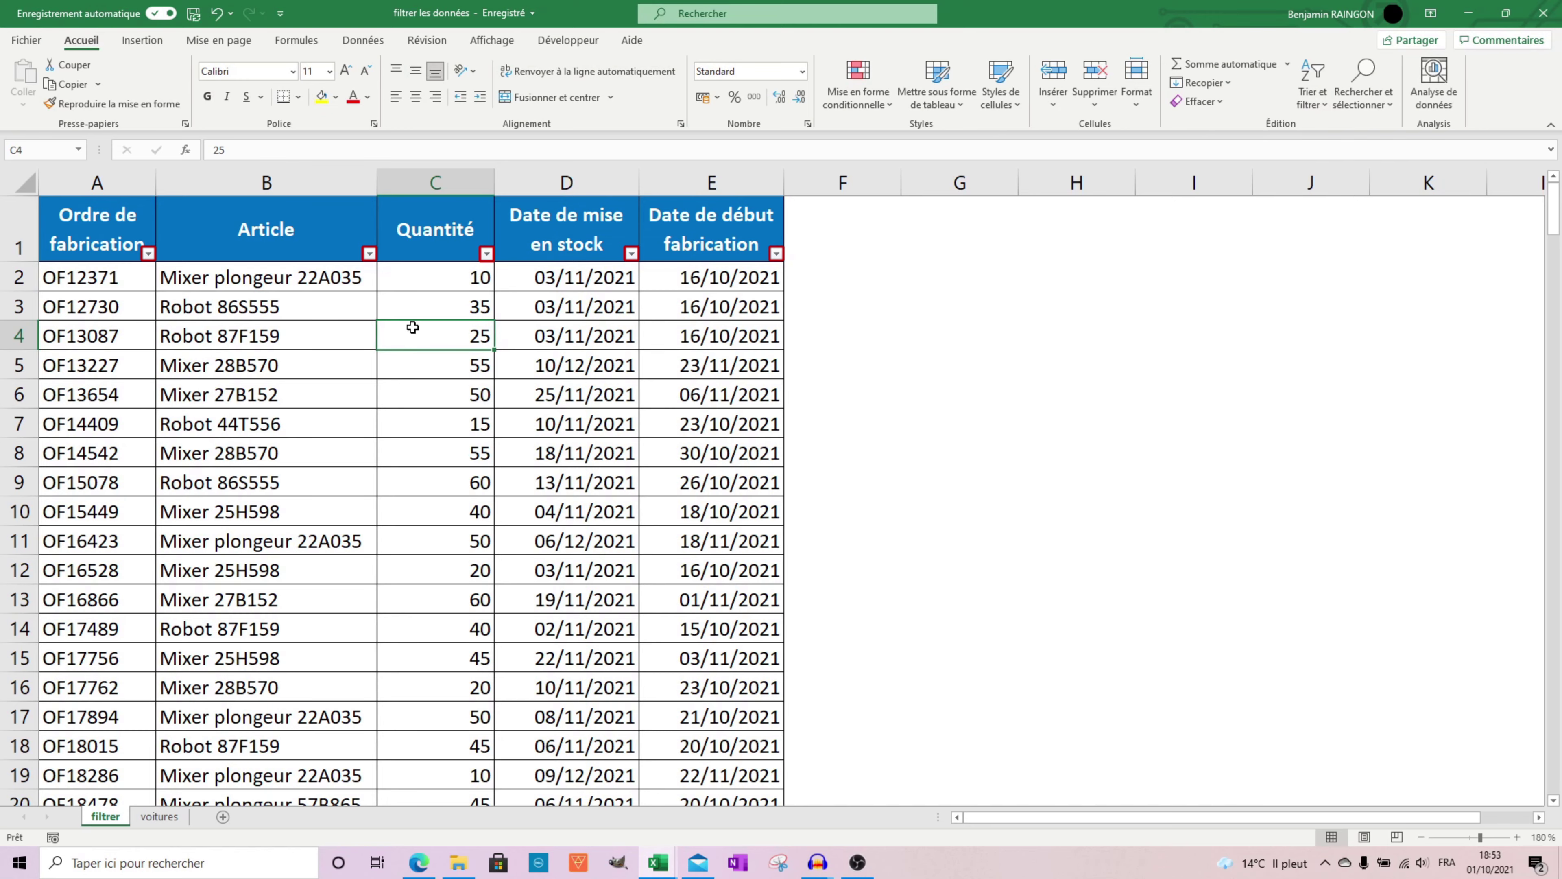
Step: Filter the Article column to show only Mixer plongeur 22A035 and Mixer plongeur 57B865
click(368, 268)
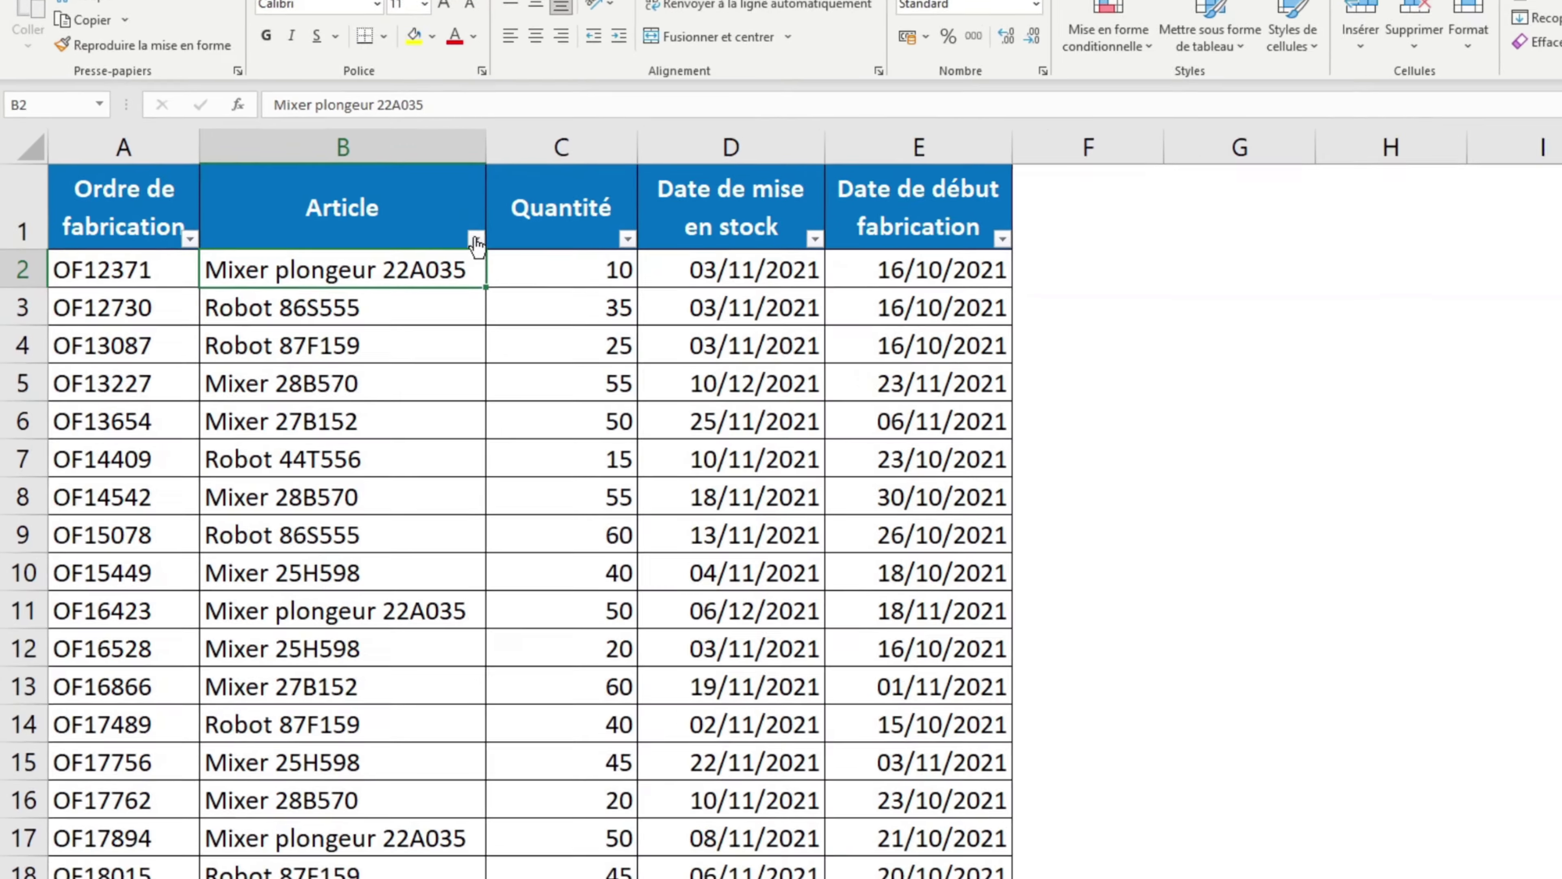
click(476, 240)
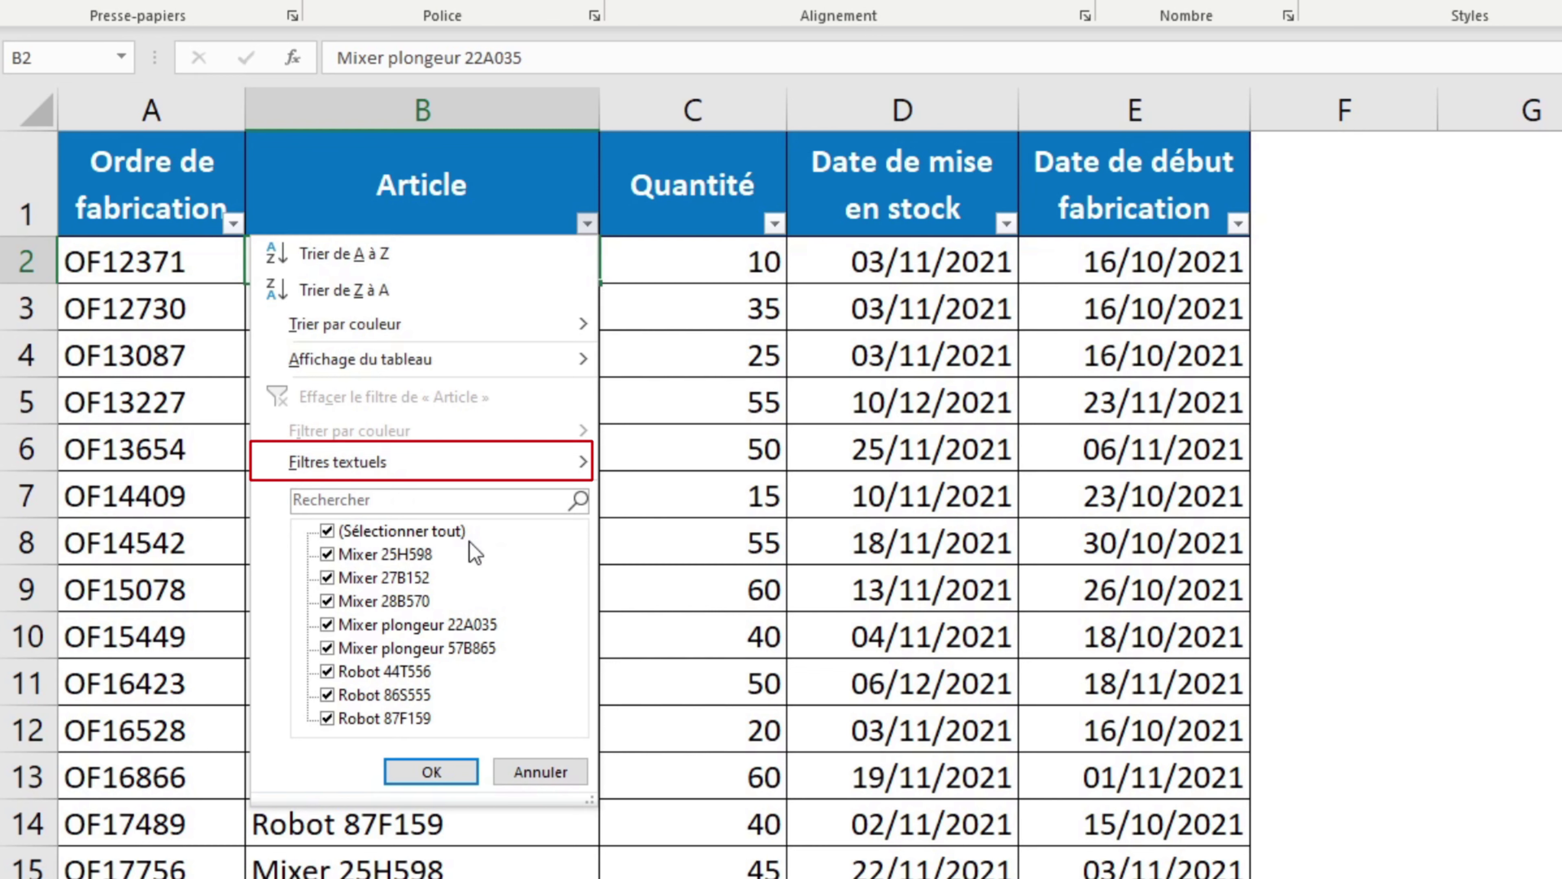
click(443, 500)
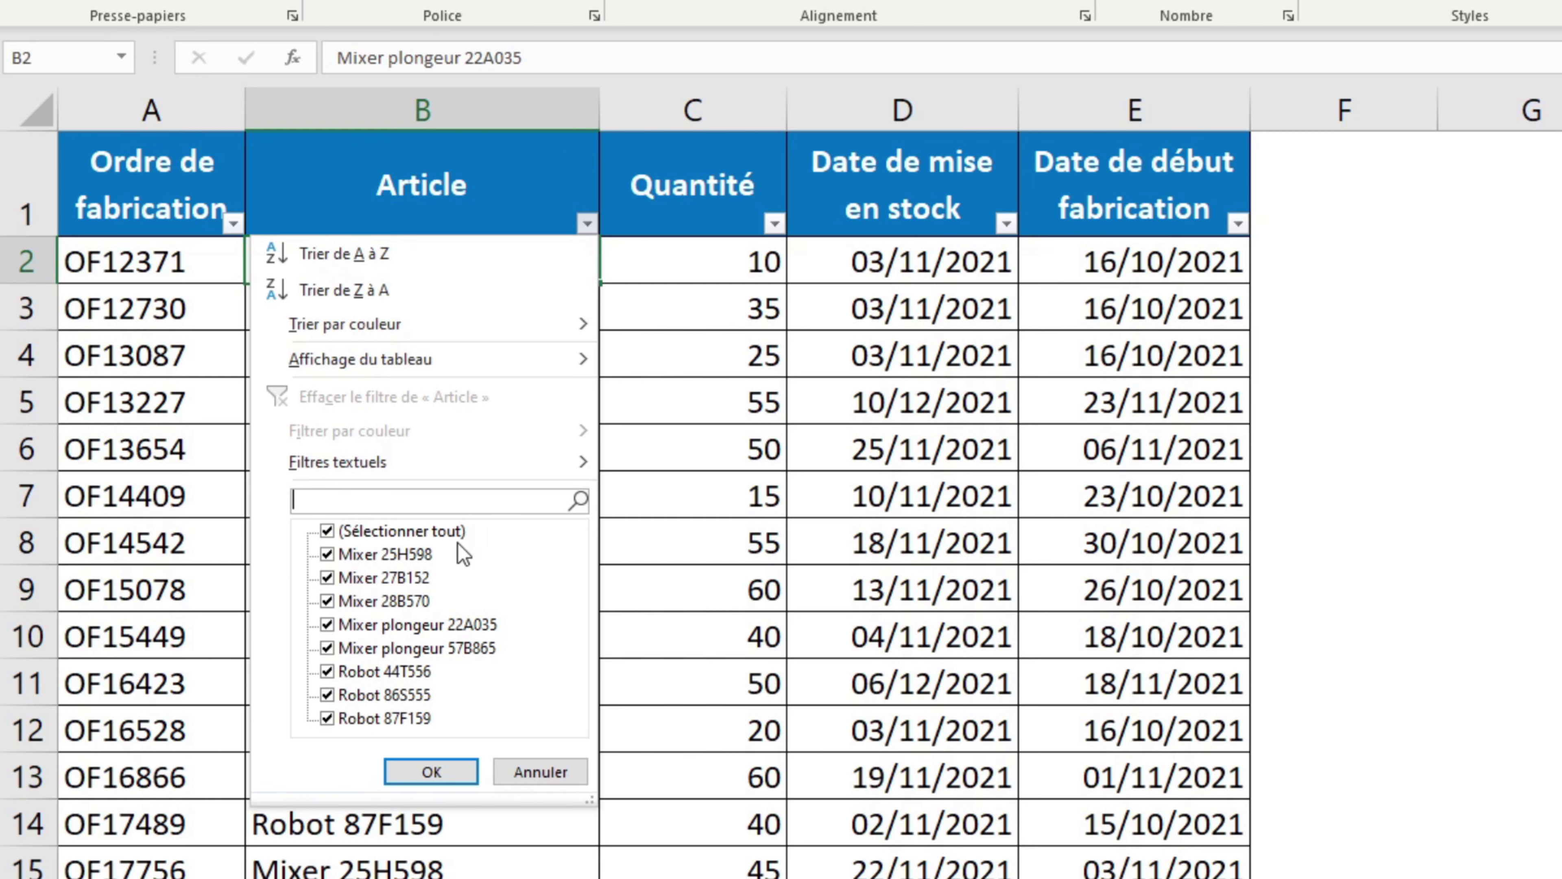
click(461, 532)
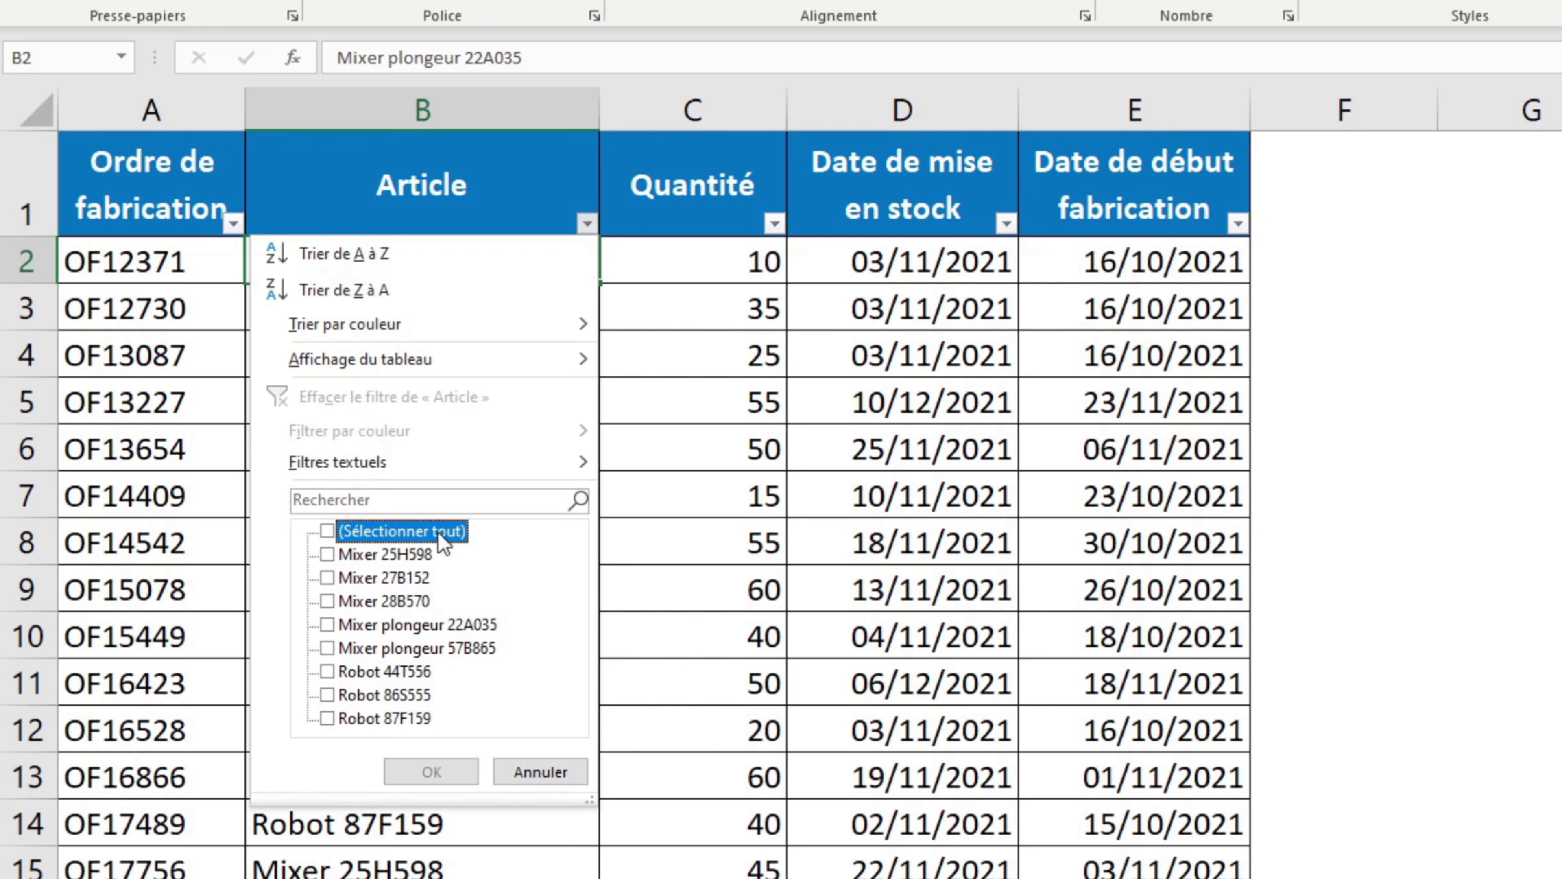
click(440, 536)
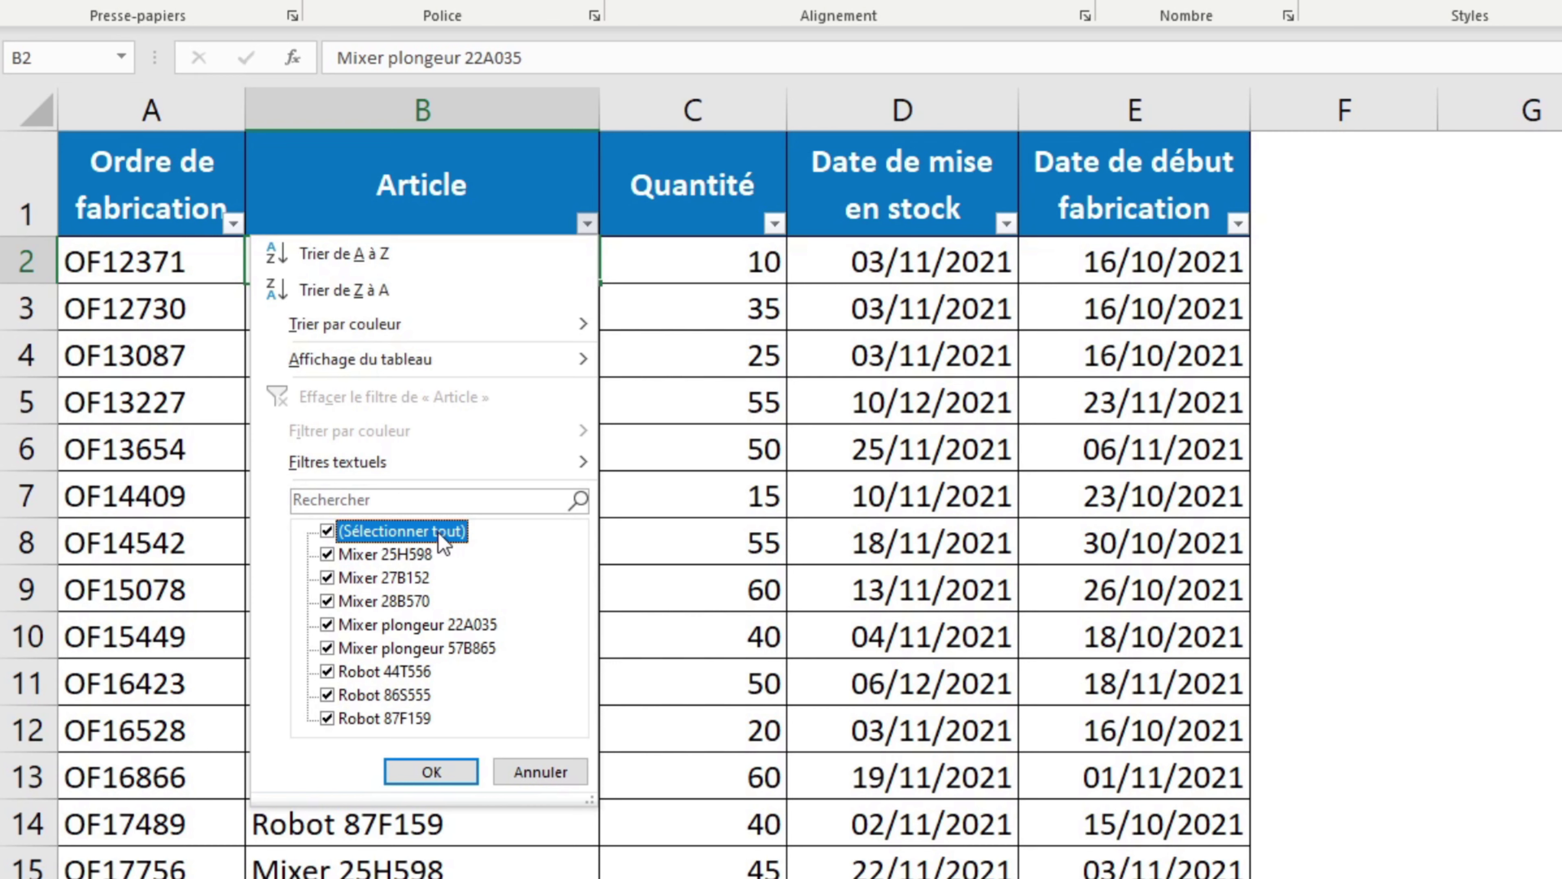
click(353, 532)
click(369, 625)
click(371, 648)
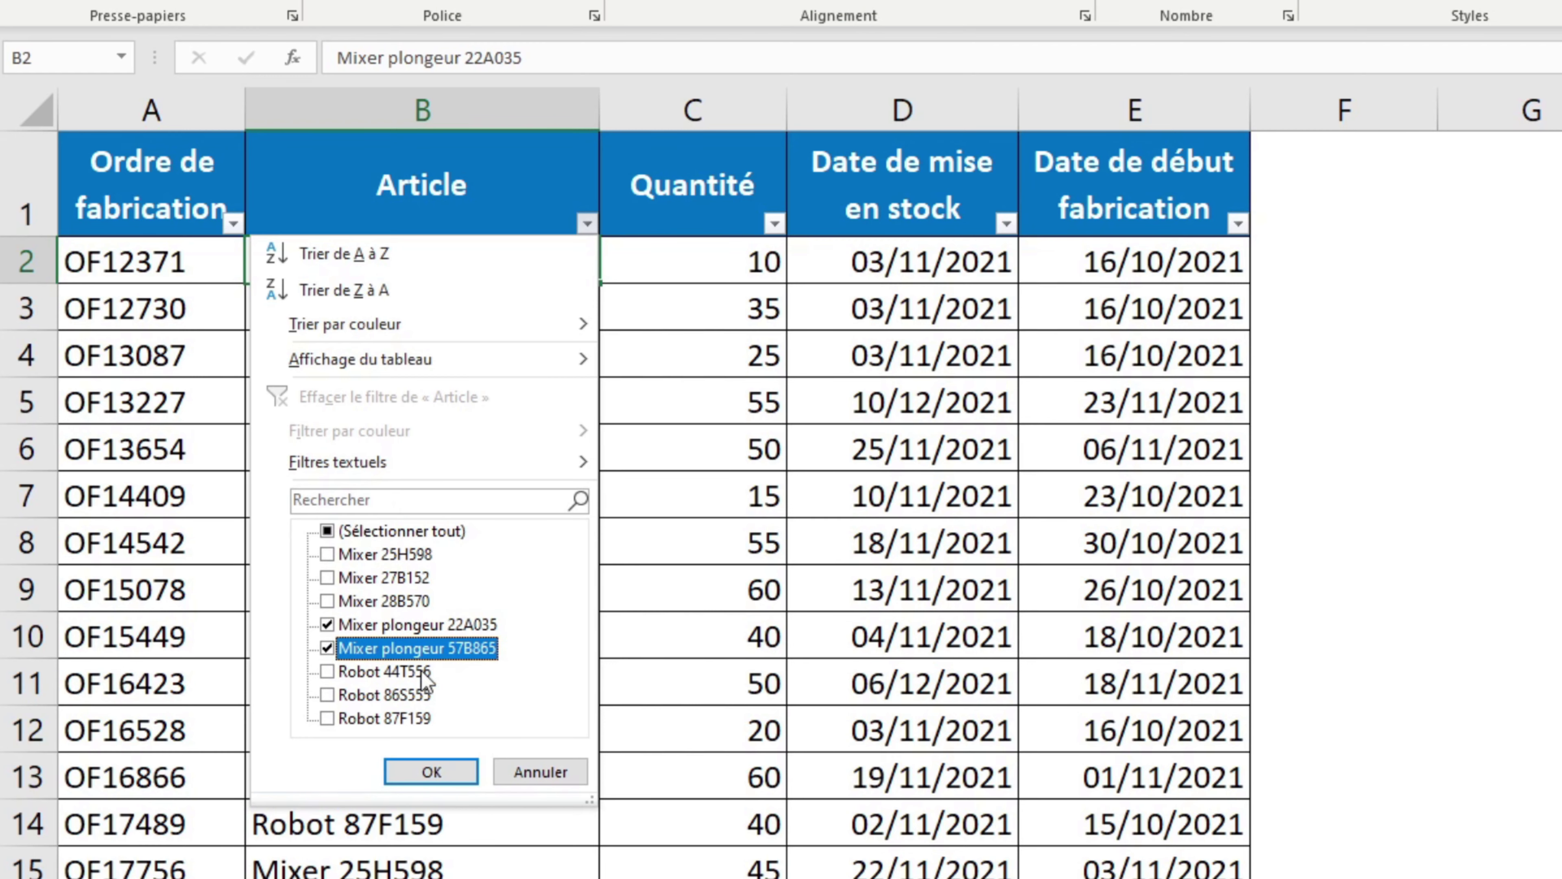
click(431, 771)
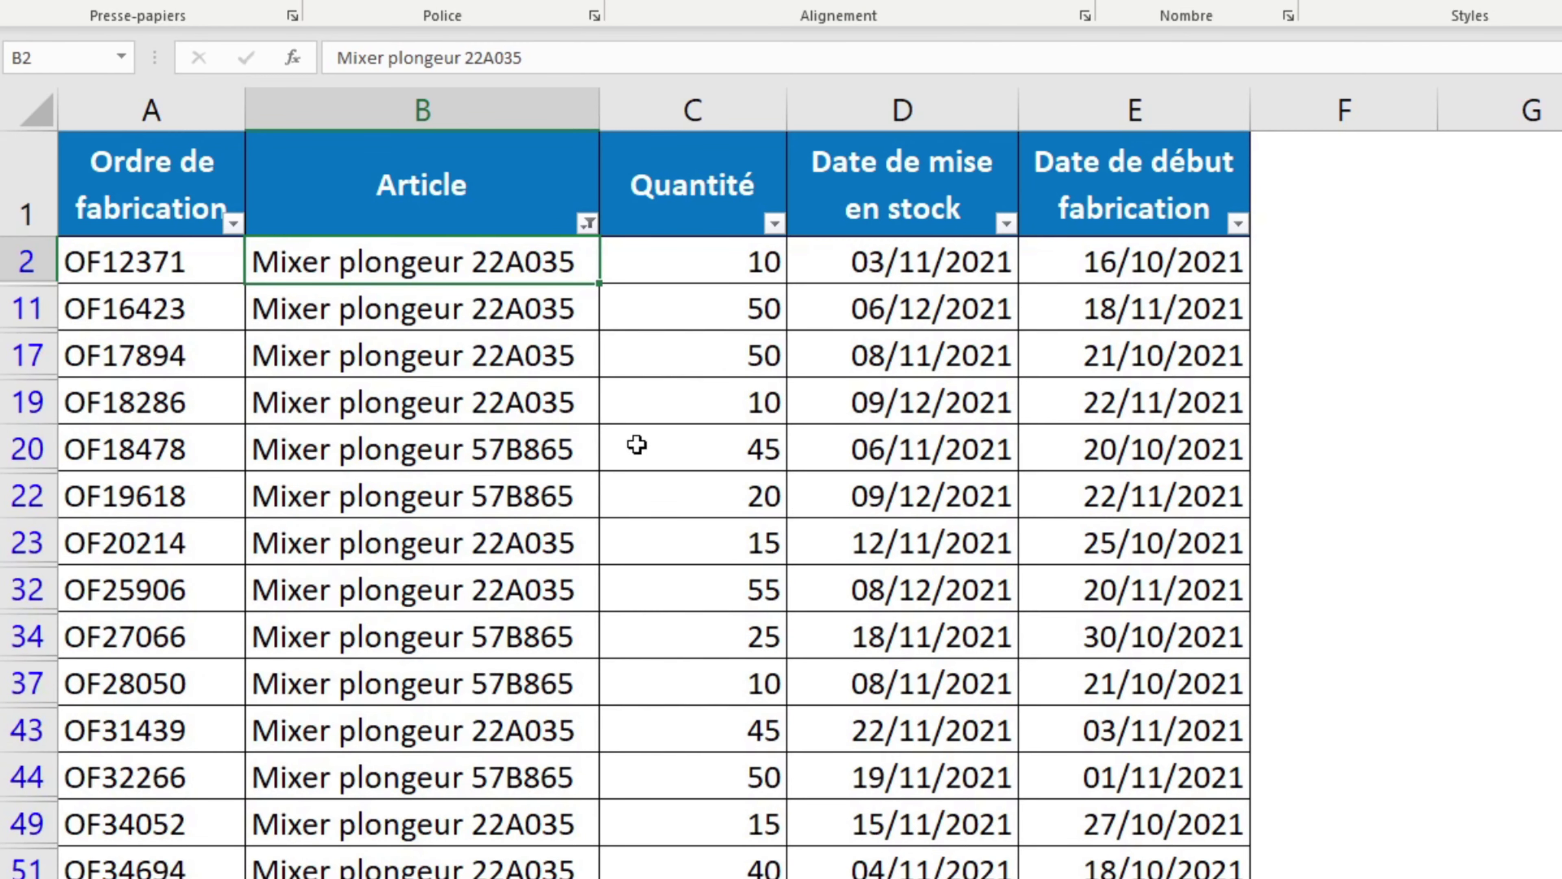
Step: Examine the filtered Mixer plongeur rows and their row numbers down to the end of the table
scroll(635, 444, down, 4)
scroll(635, 444, up, 4)
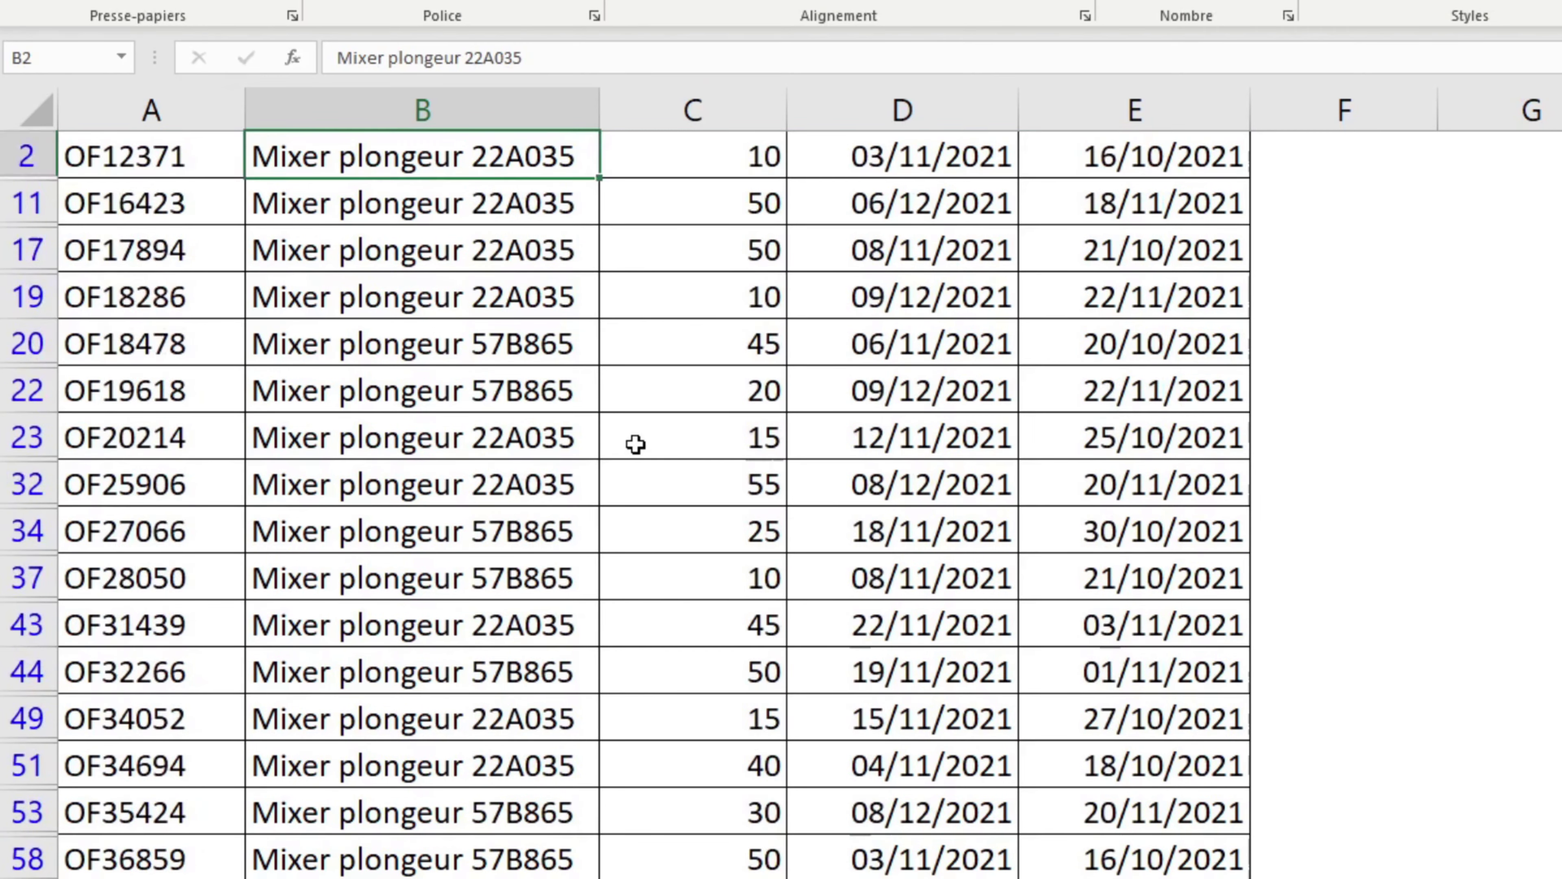
scroll(635, 444, up, 1)
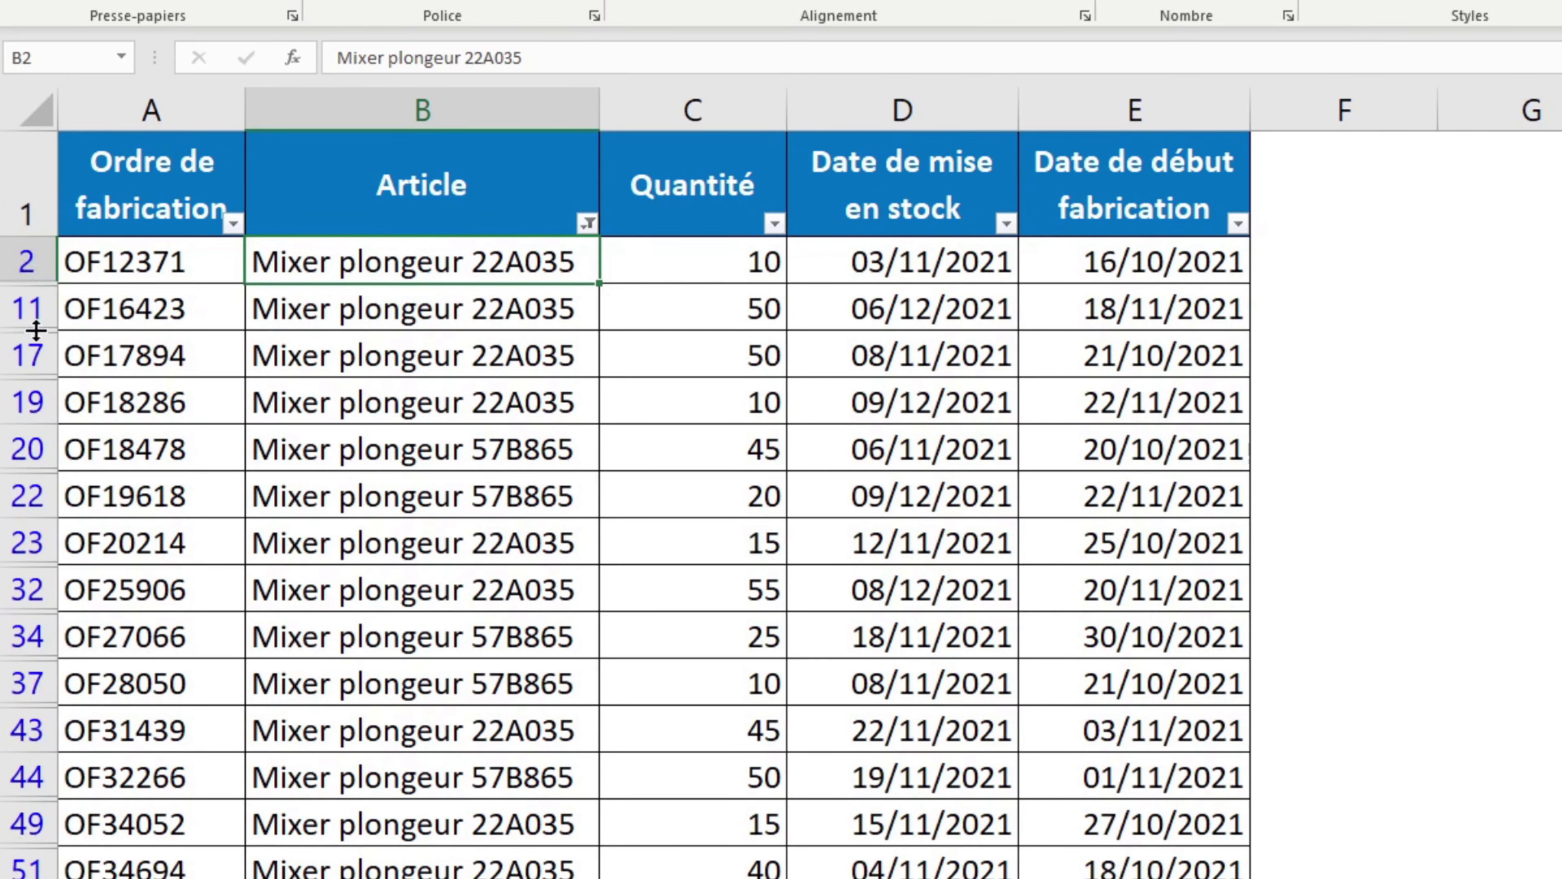
scroll(28, 449, down, 3)
scroll(9, 689, down, 12)
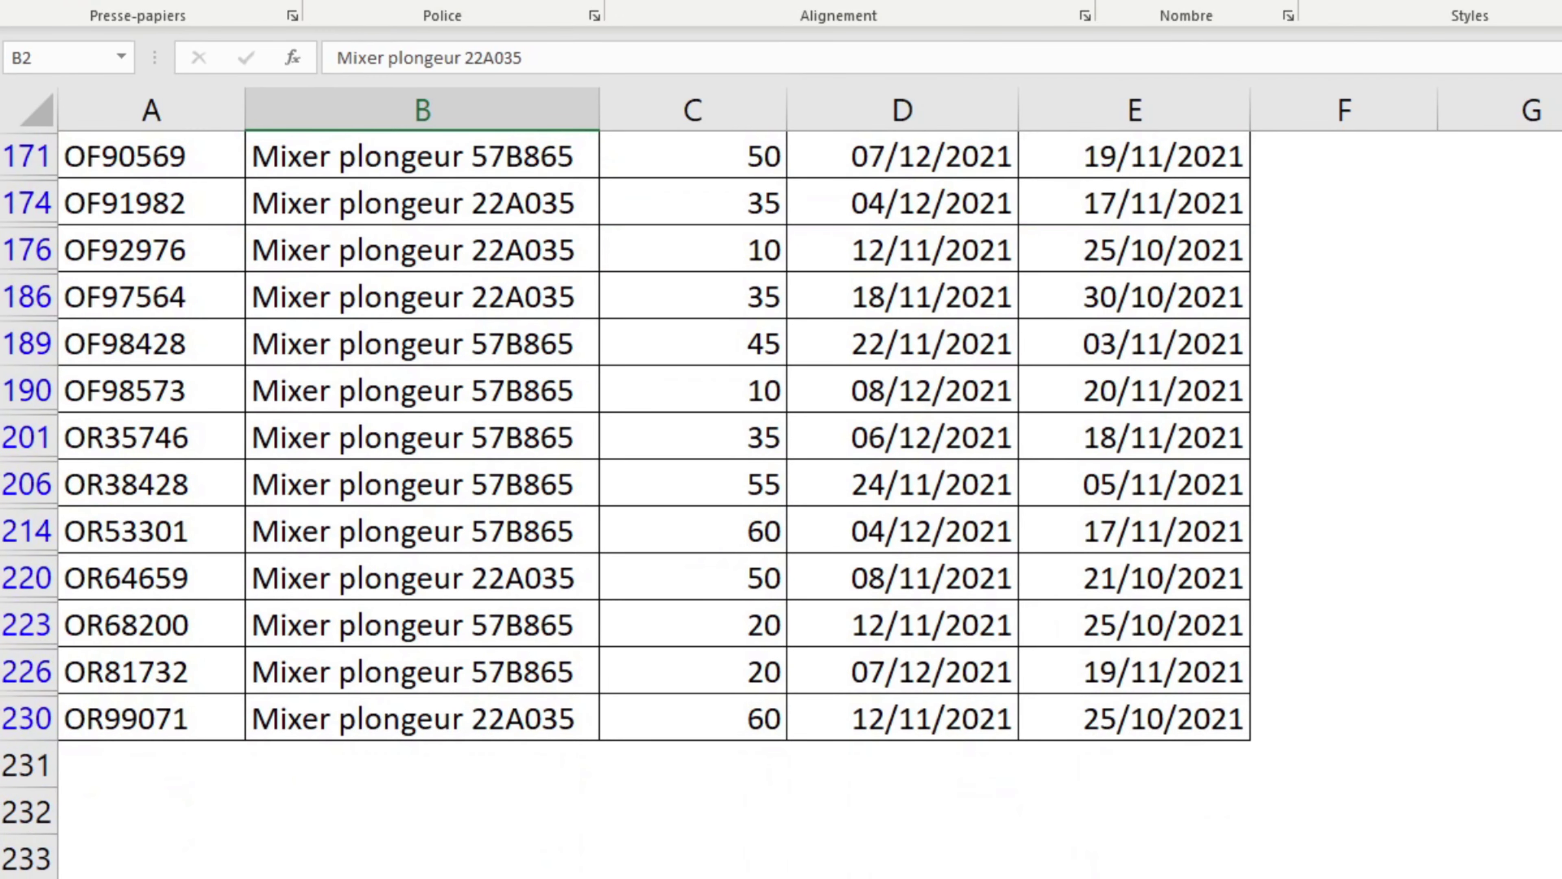
scroll(265, 847, down, 1)
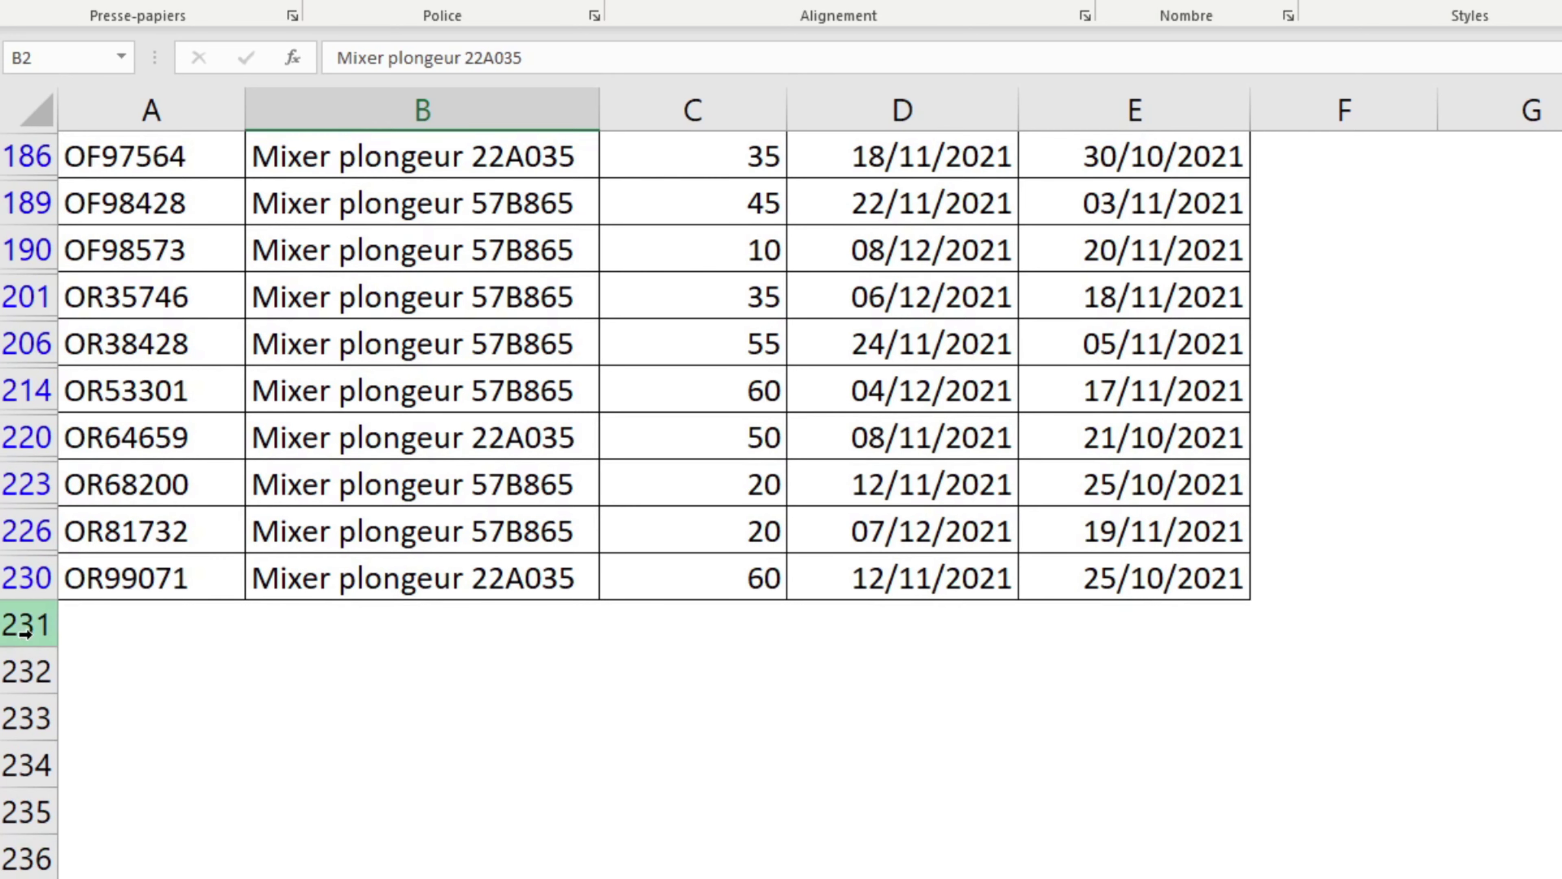
drag(26, 629, 19, 862)
click(131, 749)
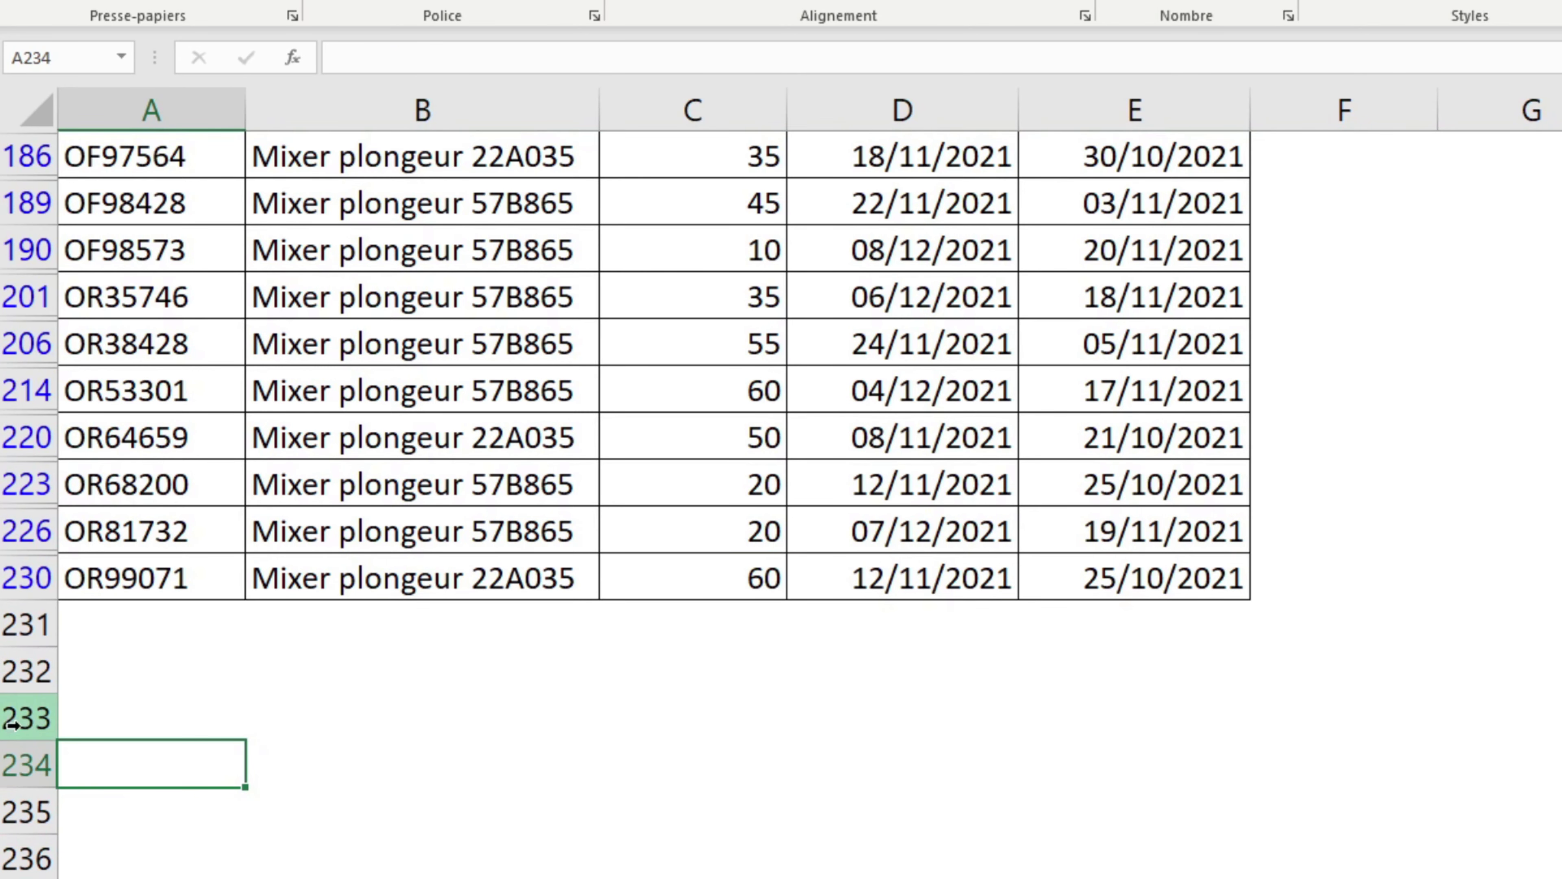
scroll(237, 646, up, 2)
scroll(237, 646, up, 11)
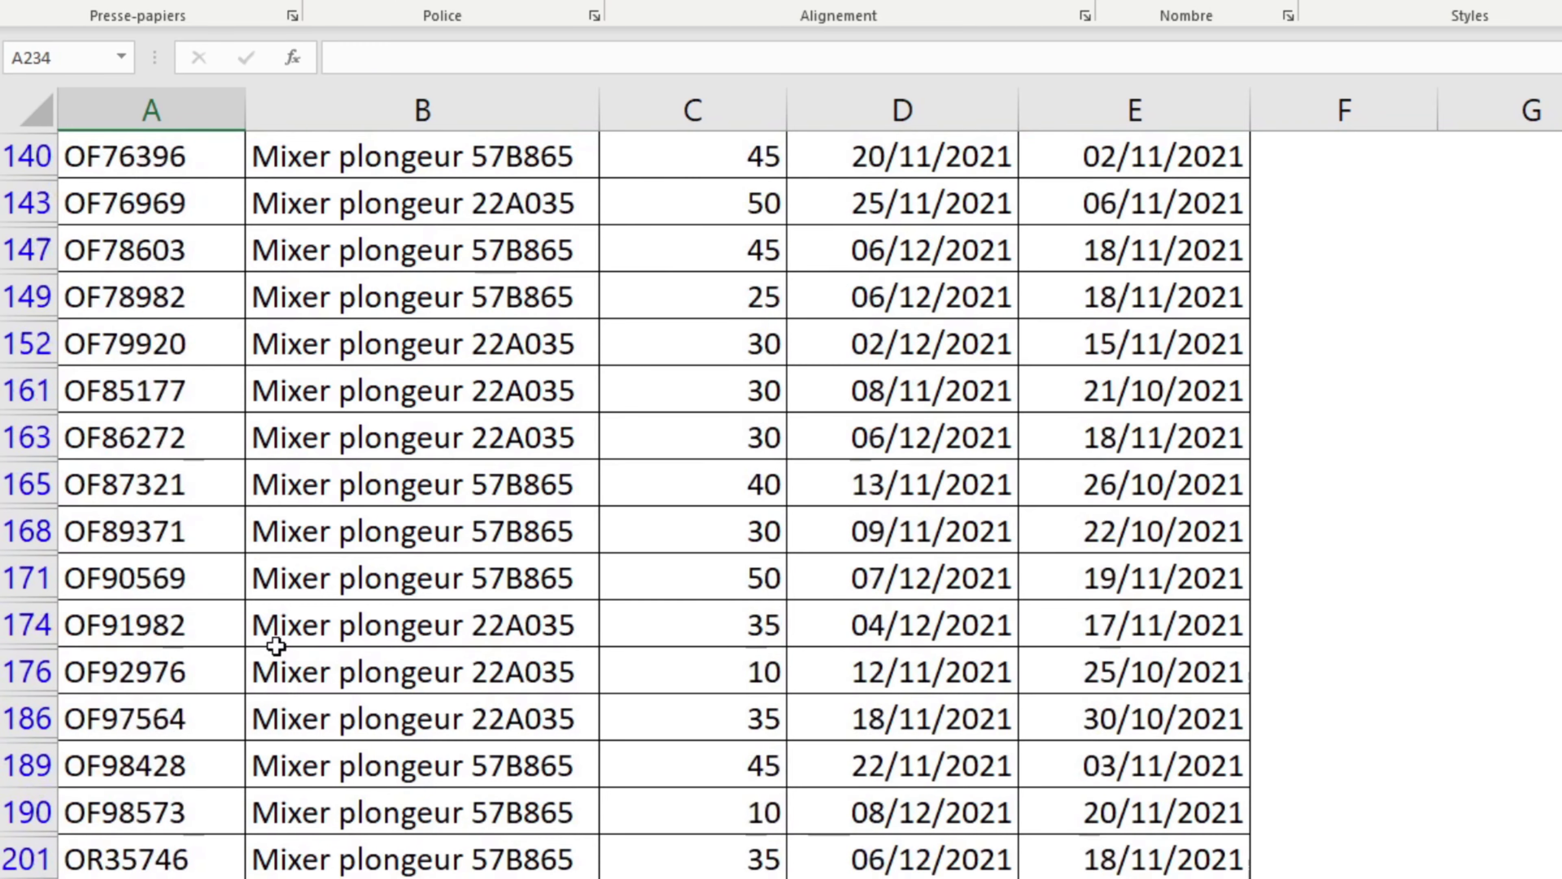
scroll(280, 646, up, 3)
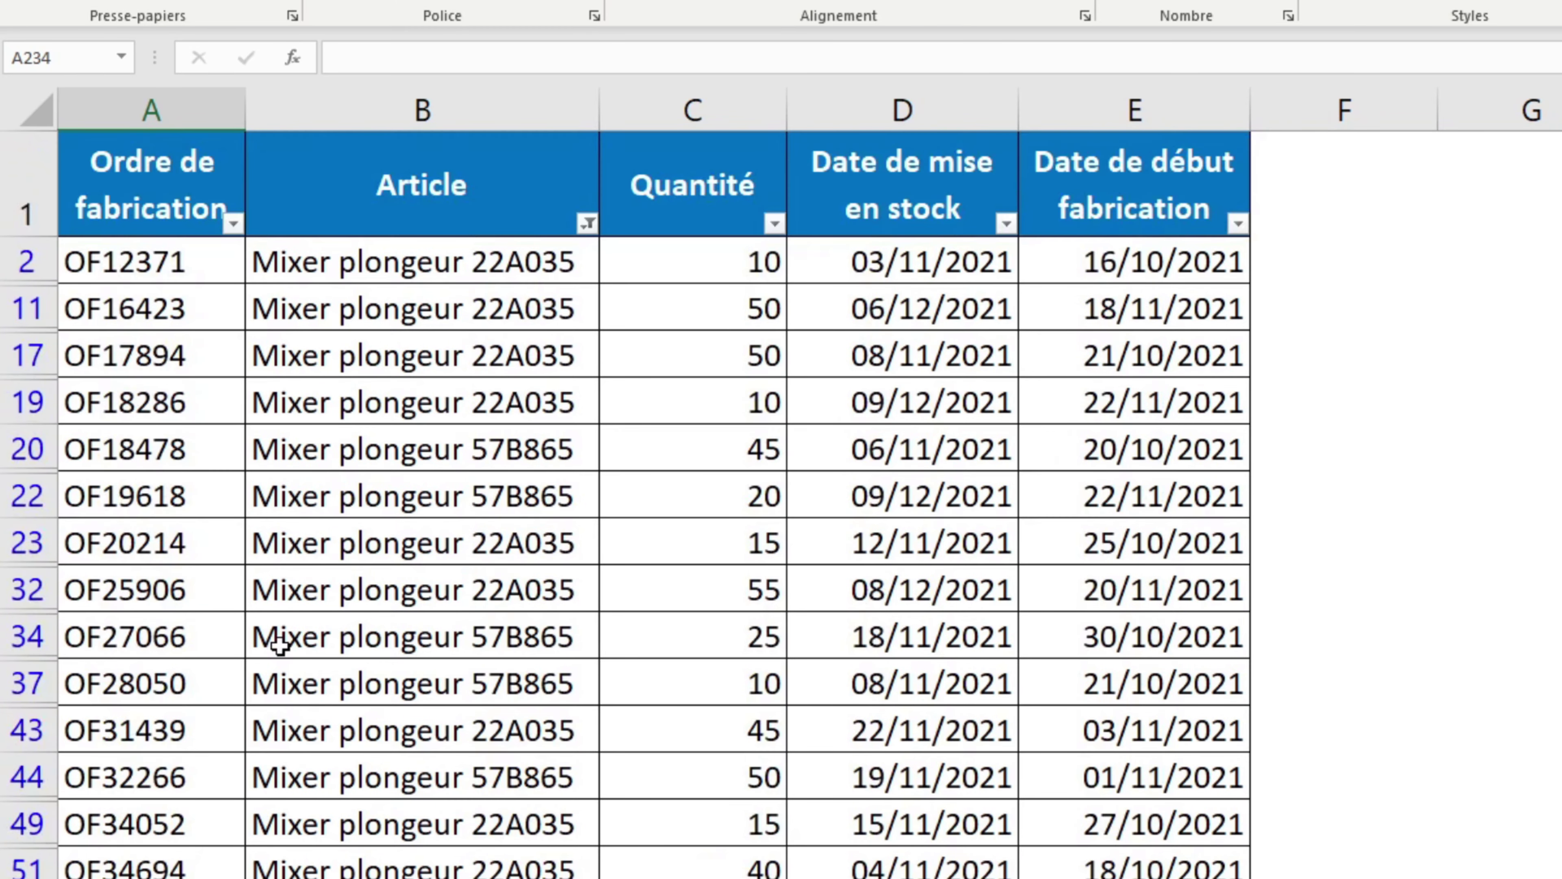
Step: Filter the Date de début fabrication column to exclude octobre and keep only novembre 2021
click(705, 355)
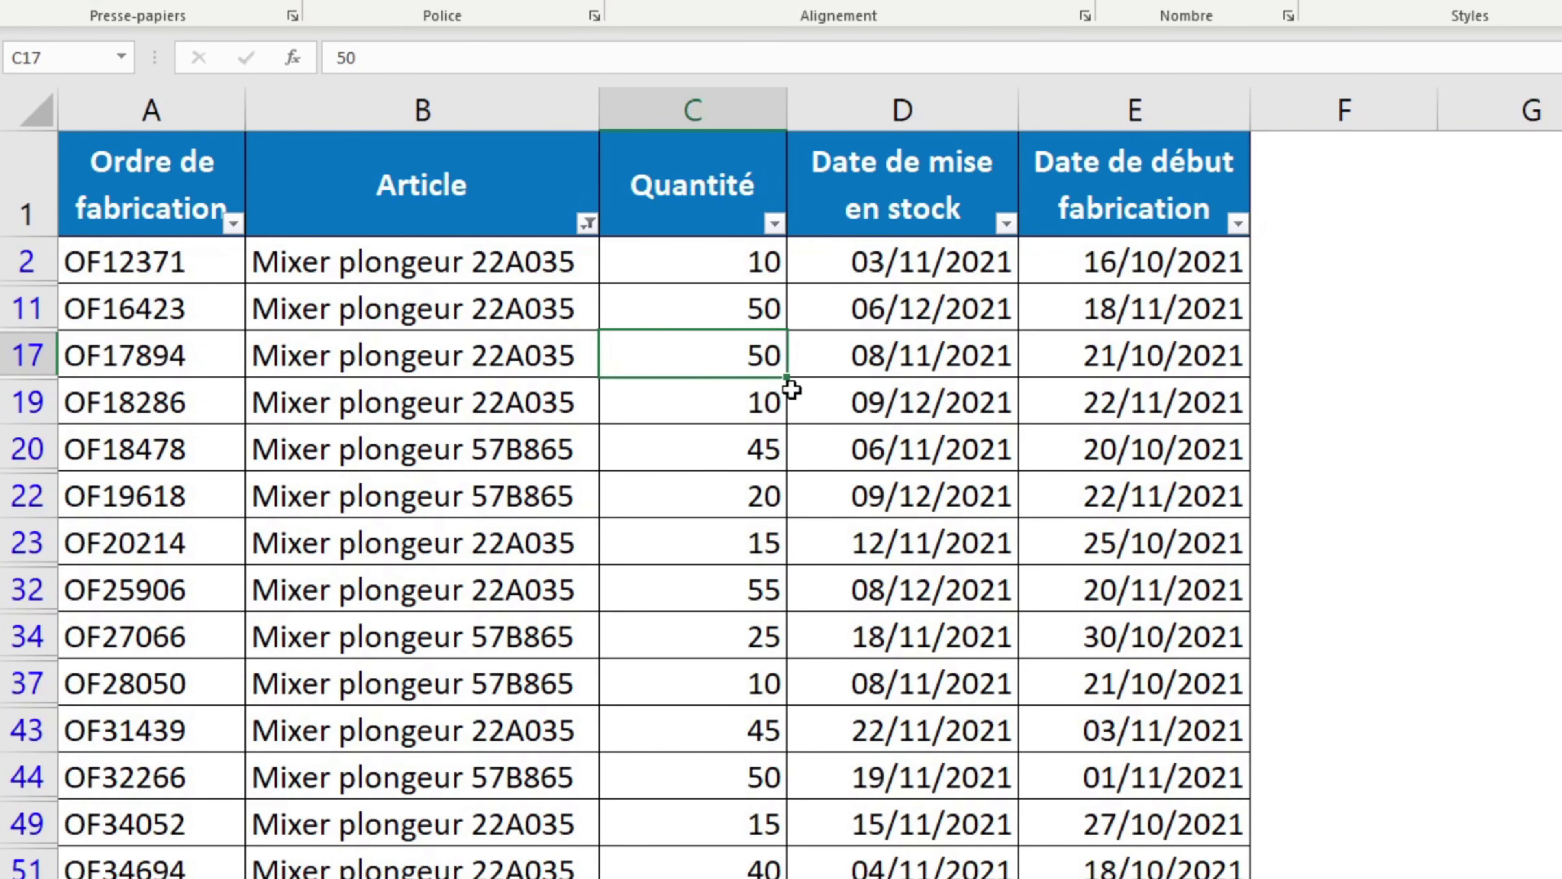
click(1238, 223)
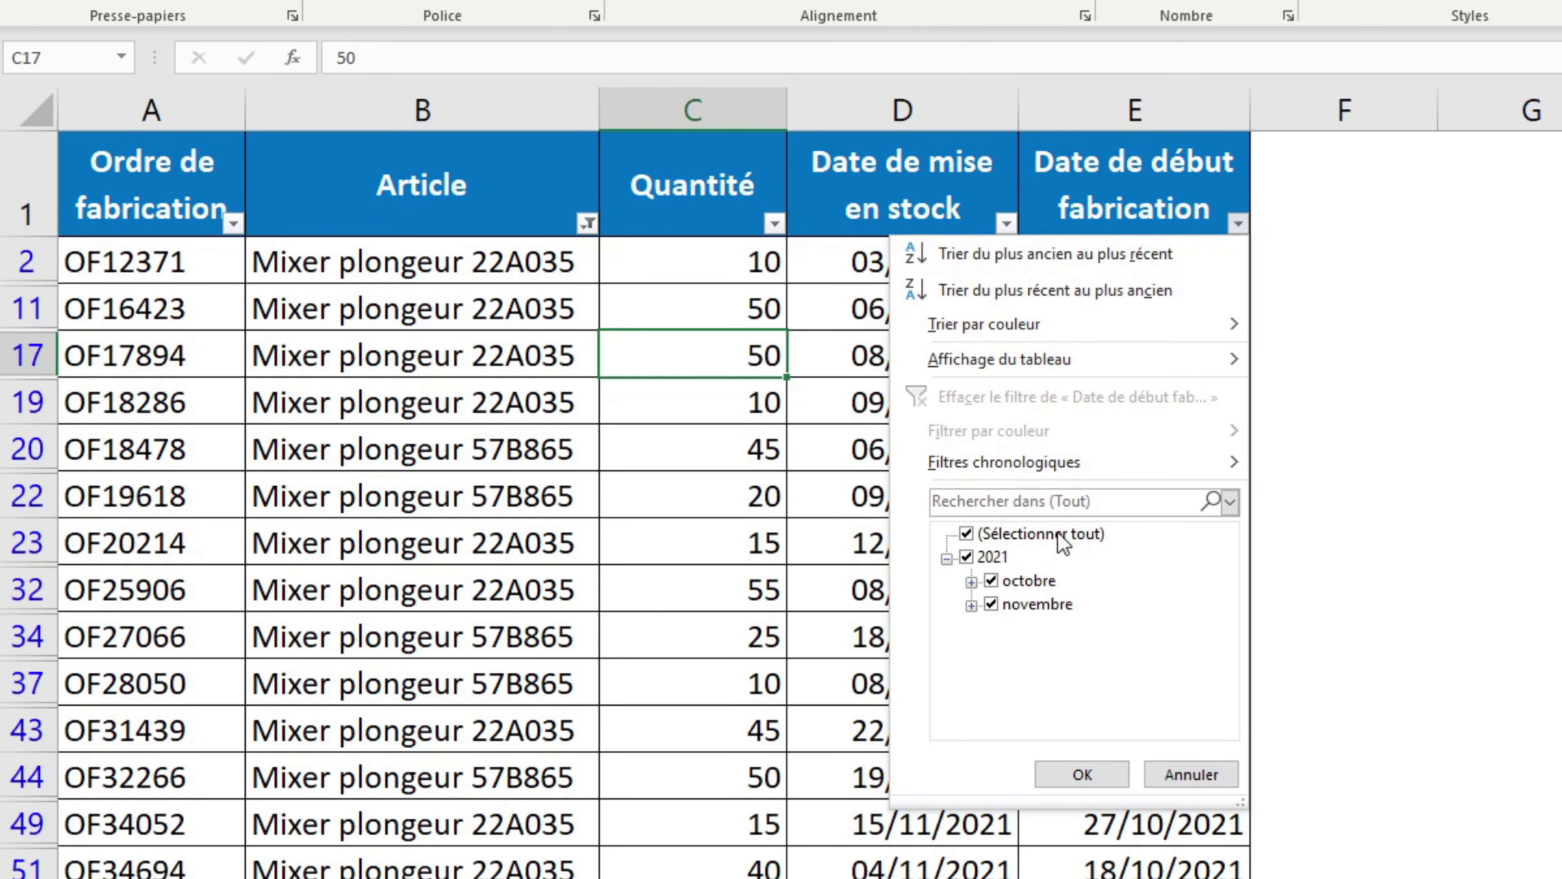
click(990, 581)
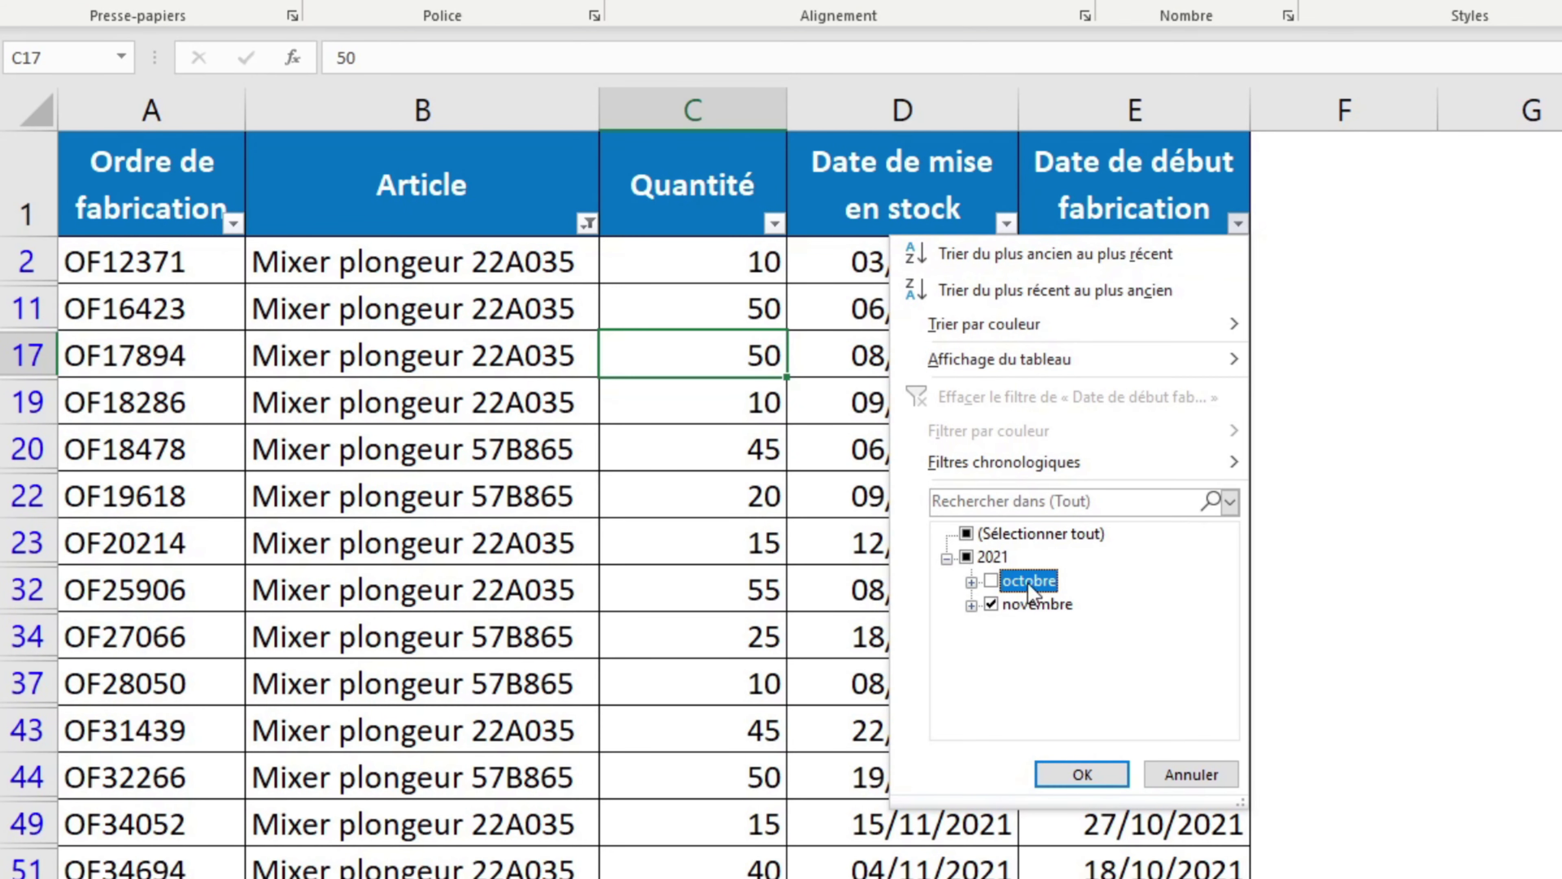
click(1063, 772)
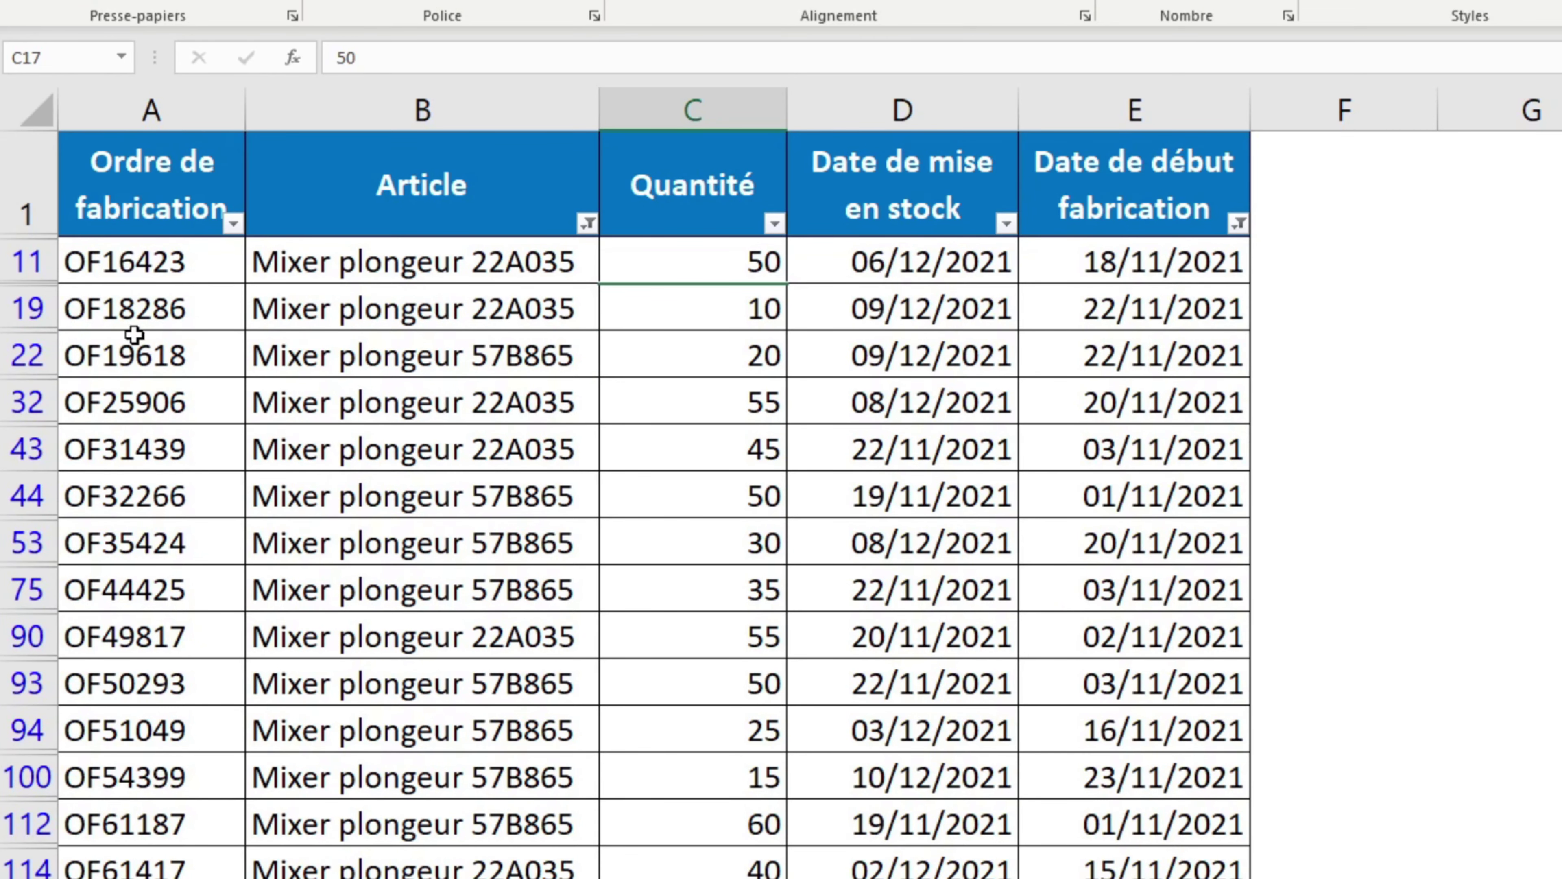
Step: Filter the Ordre de fabrication column to the orders matching the search text "OR"
scroll(120, 492, down, 5)
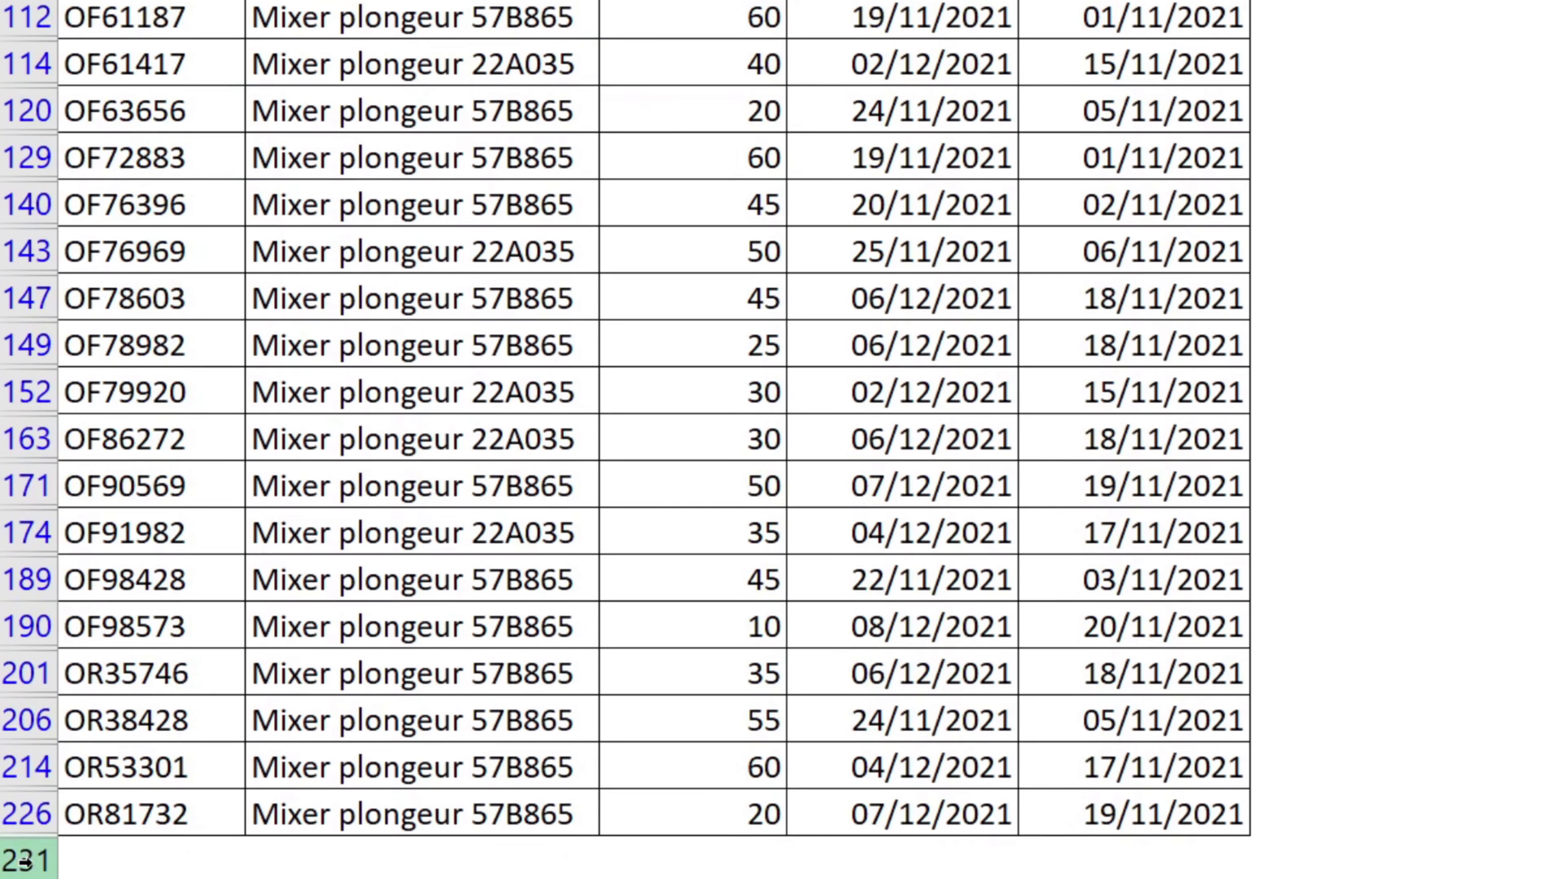
scroll(129, 672, up, 4)
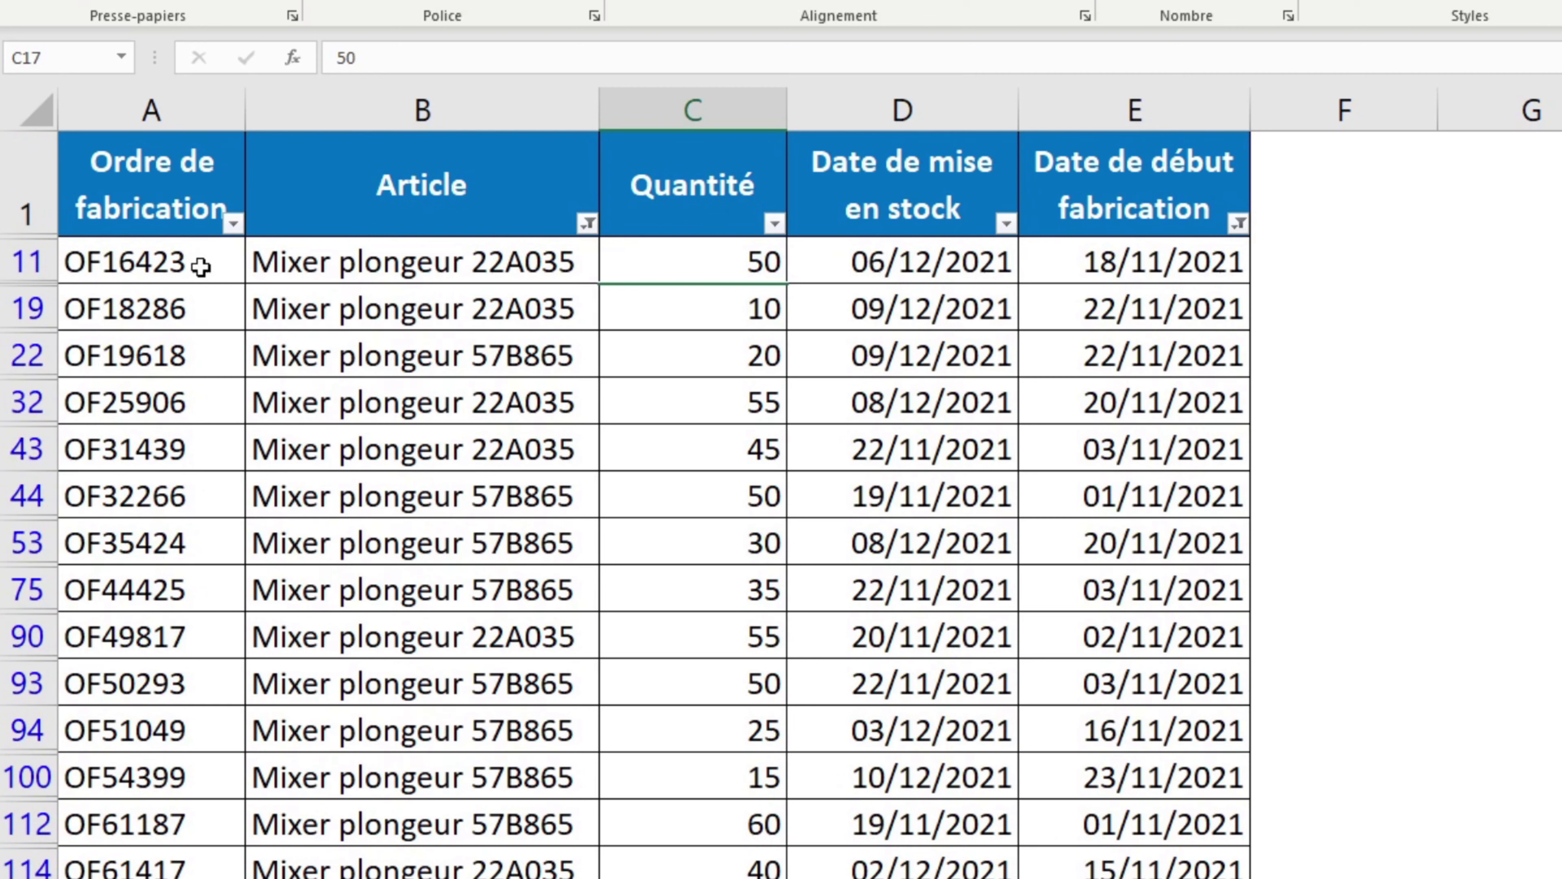
click(234, 224)
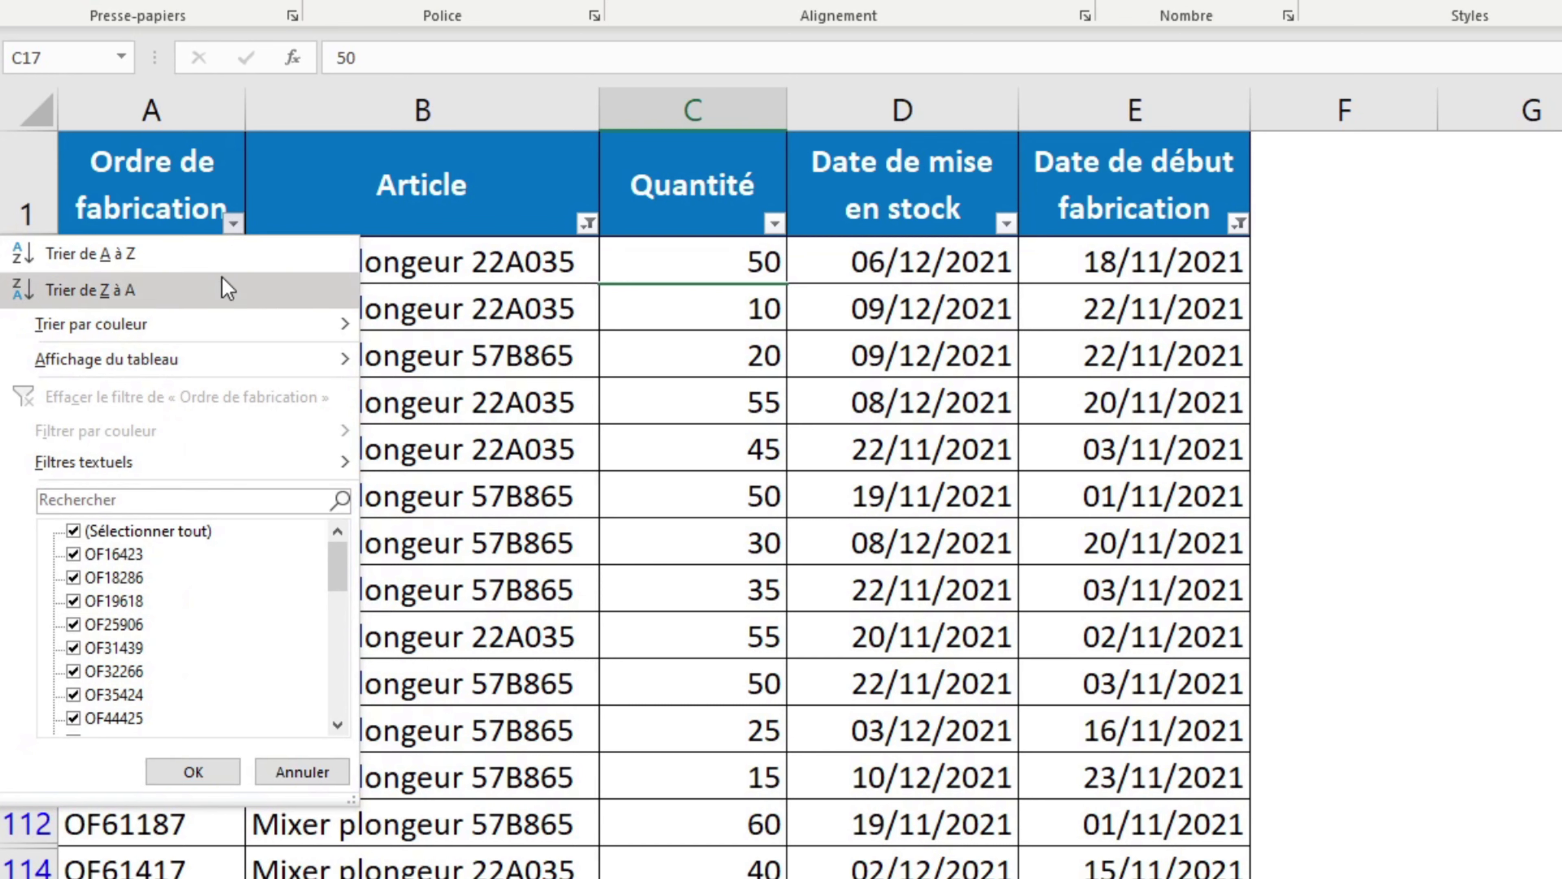
scroll(106, 628, down, 8)
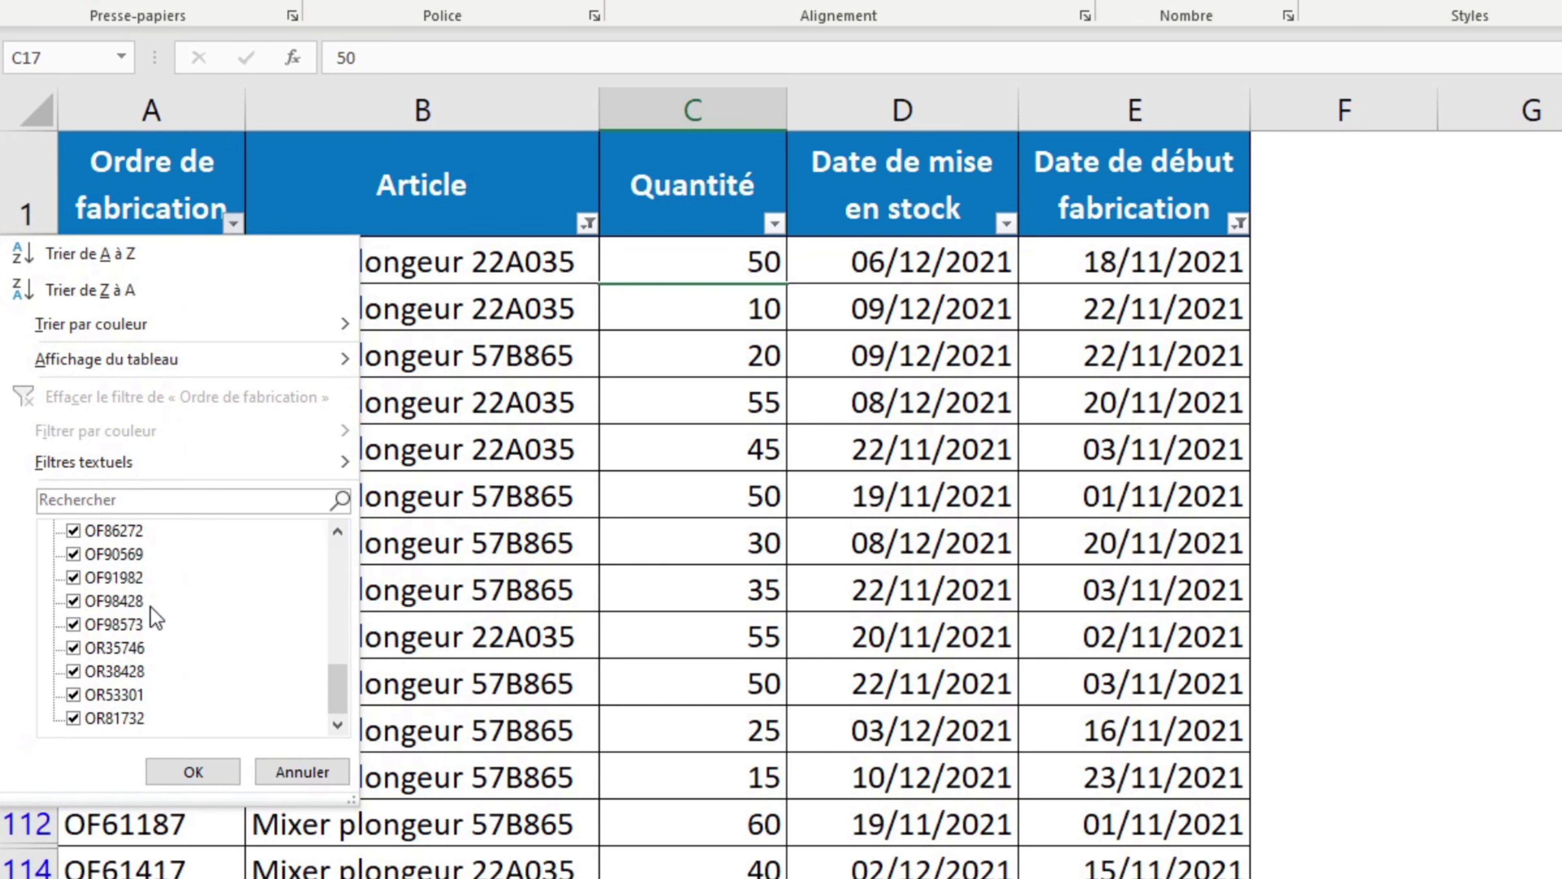
scroll(136, 603, up, 8)
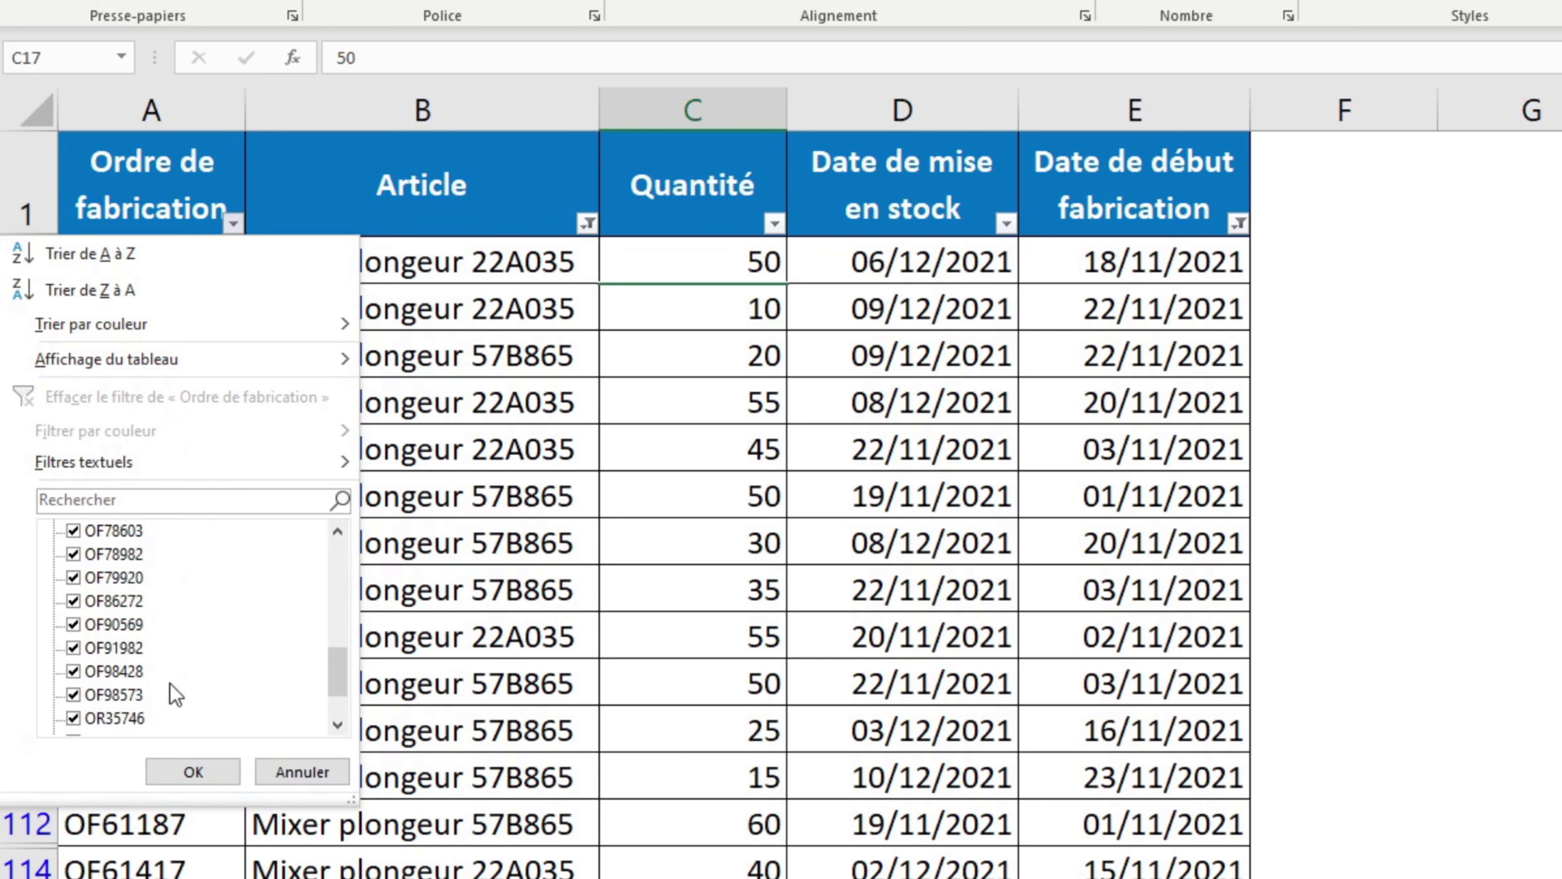
click(115, 499)
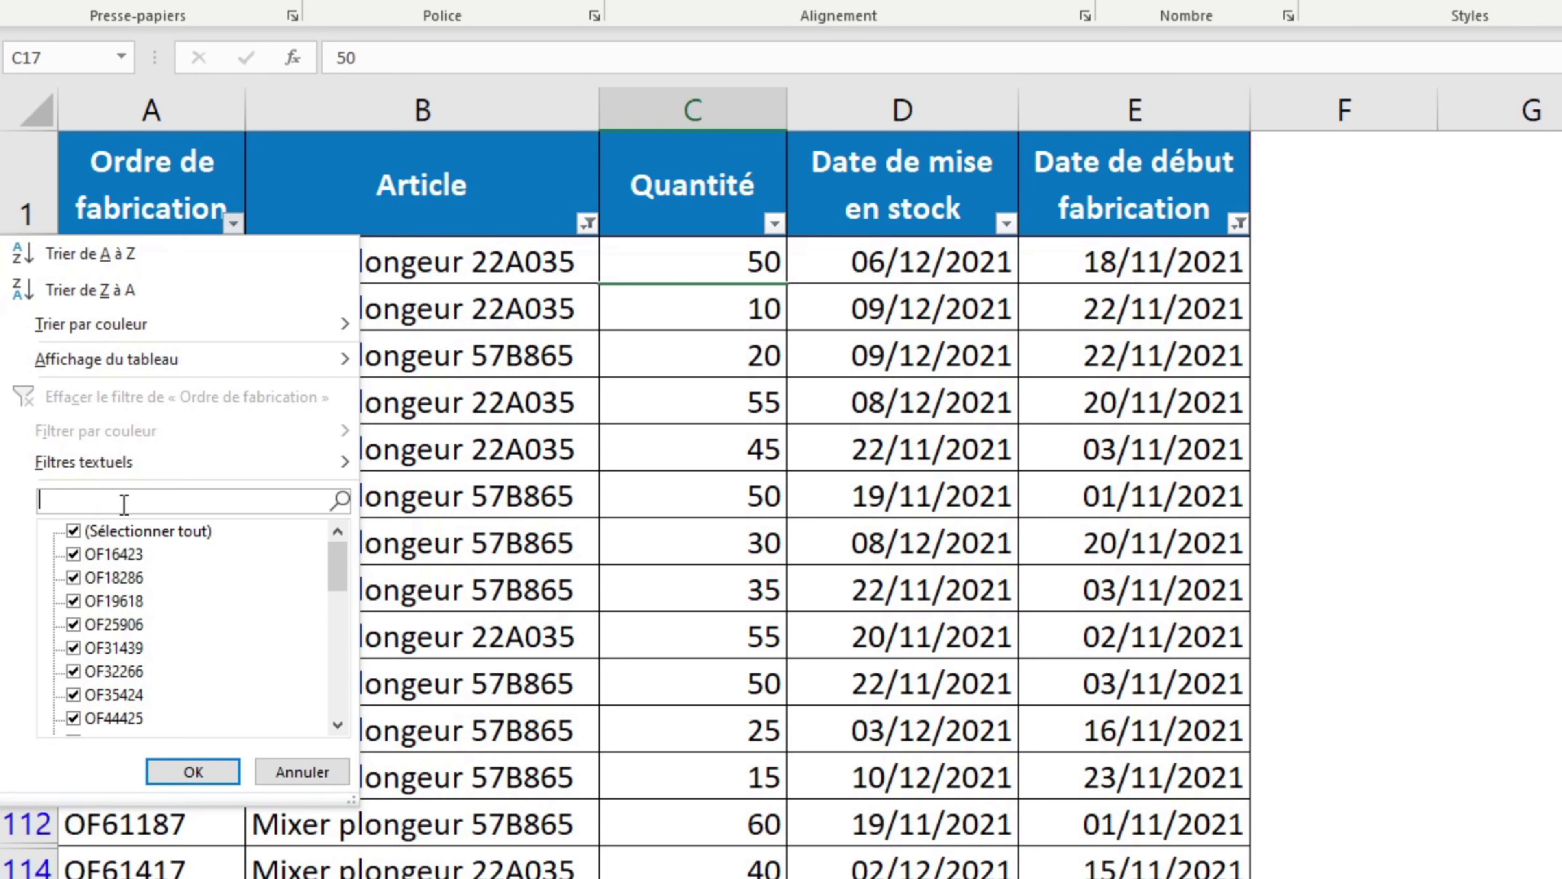
text(OR)
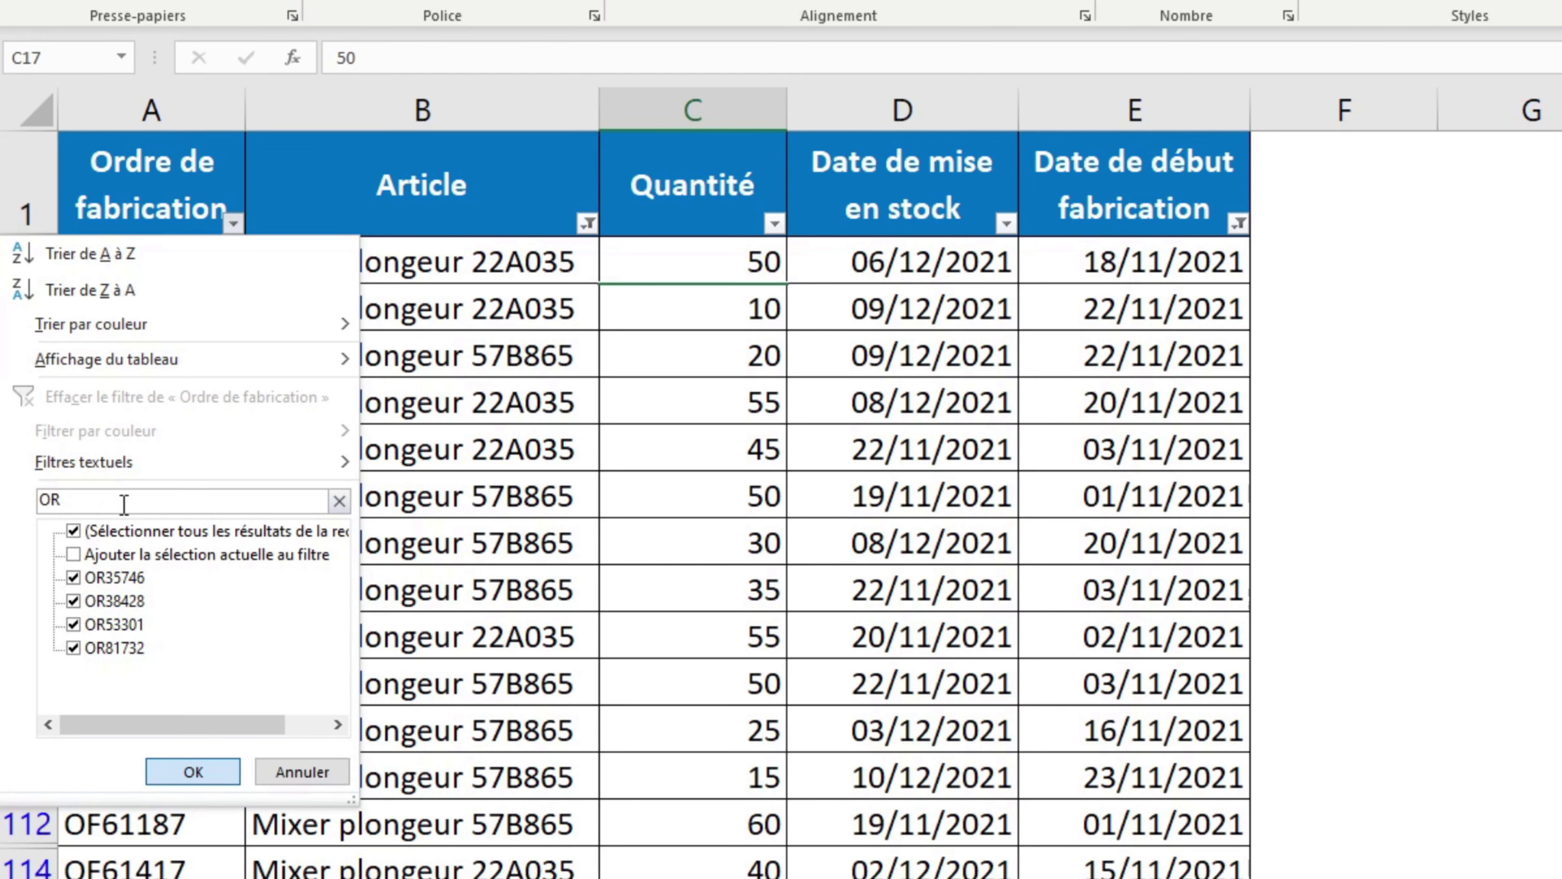
key(Return)
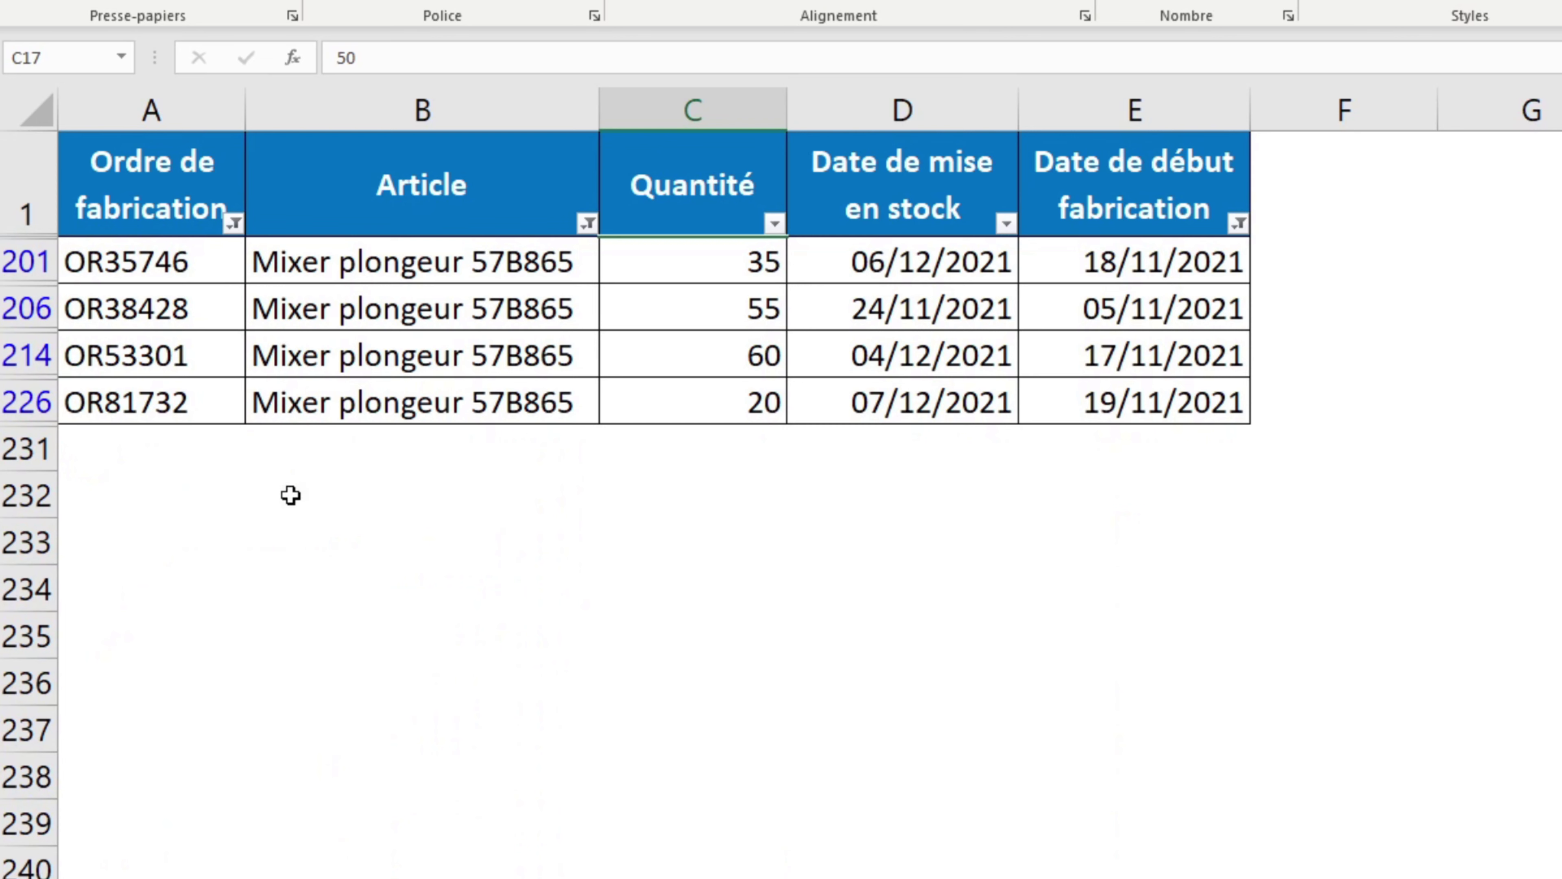
Step: Review the values offered in the filter lists of the Ordre de fabrication, Article and Date de début fabrication columns
click(234, 223)
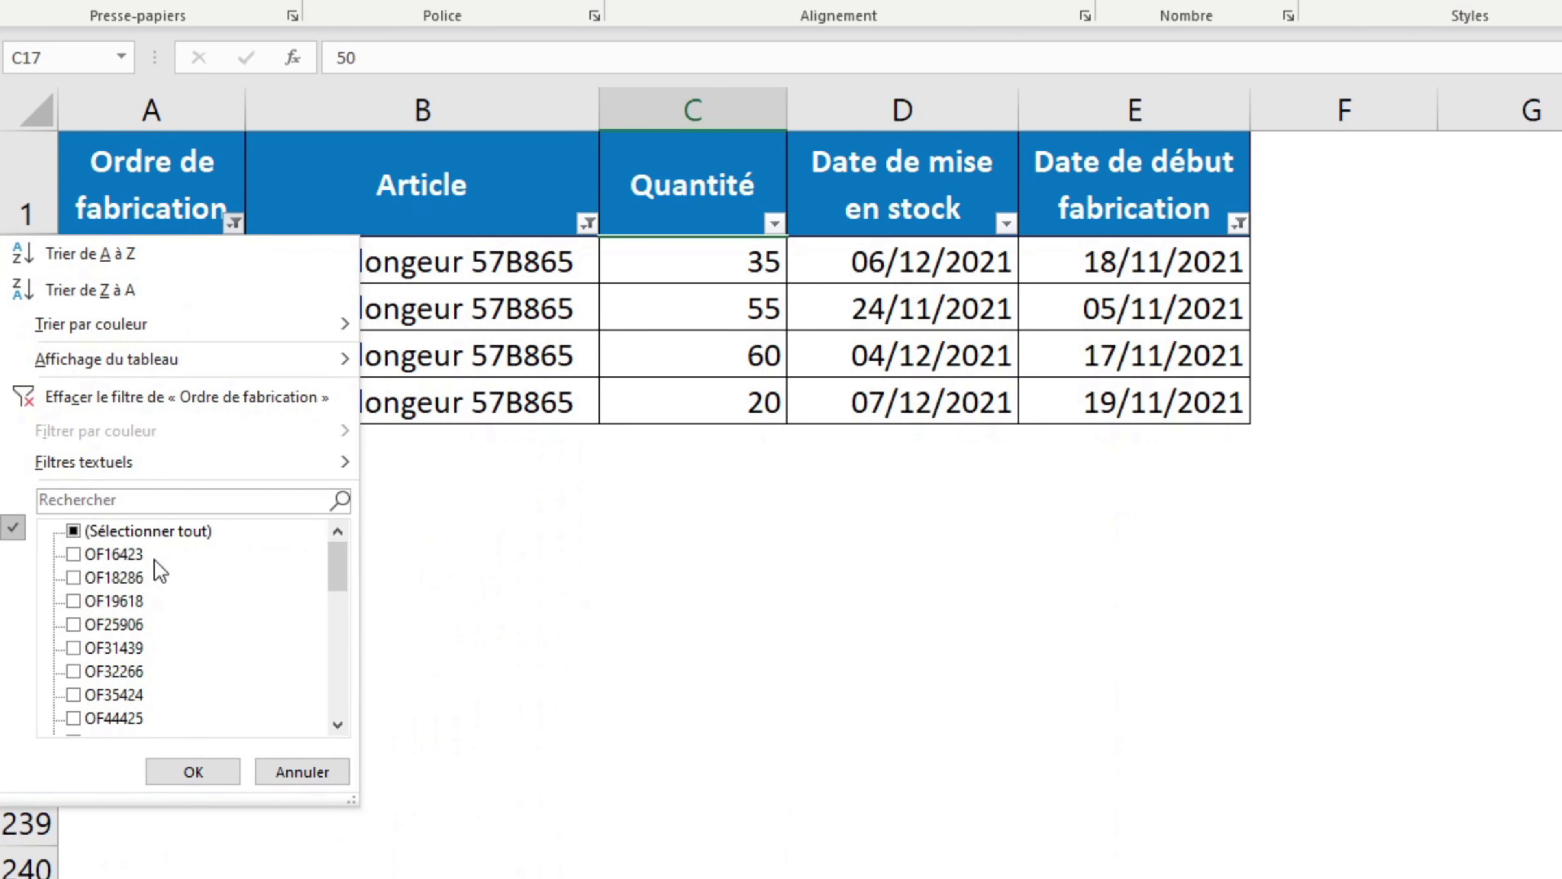
click(587, 223)
click(587, 223)
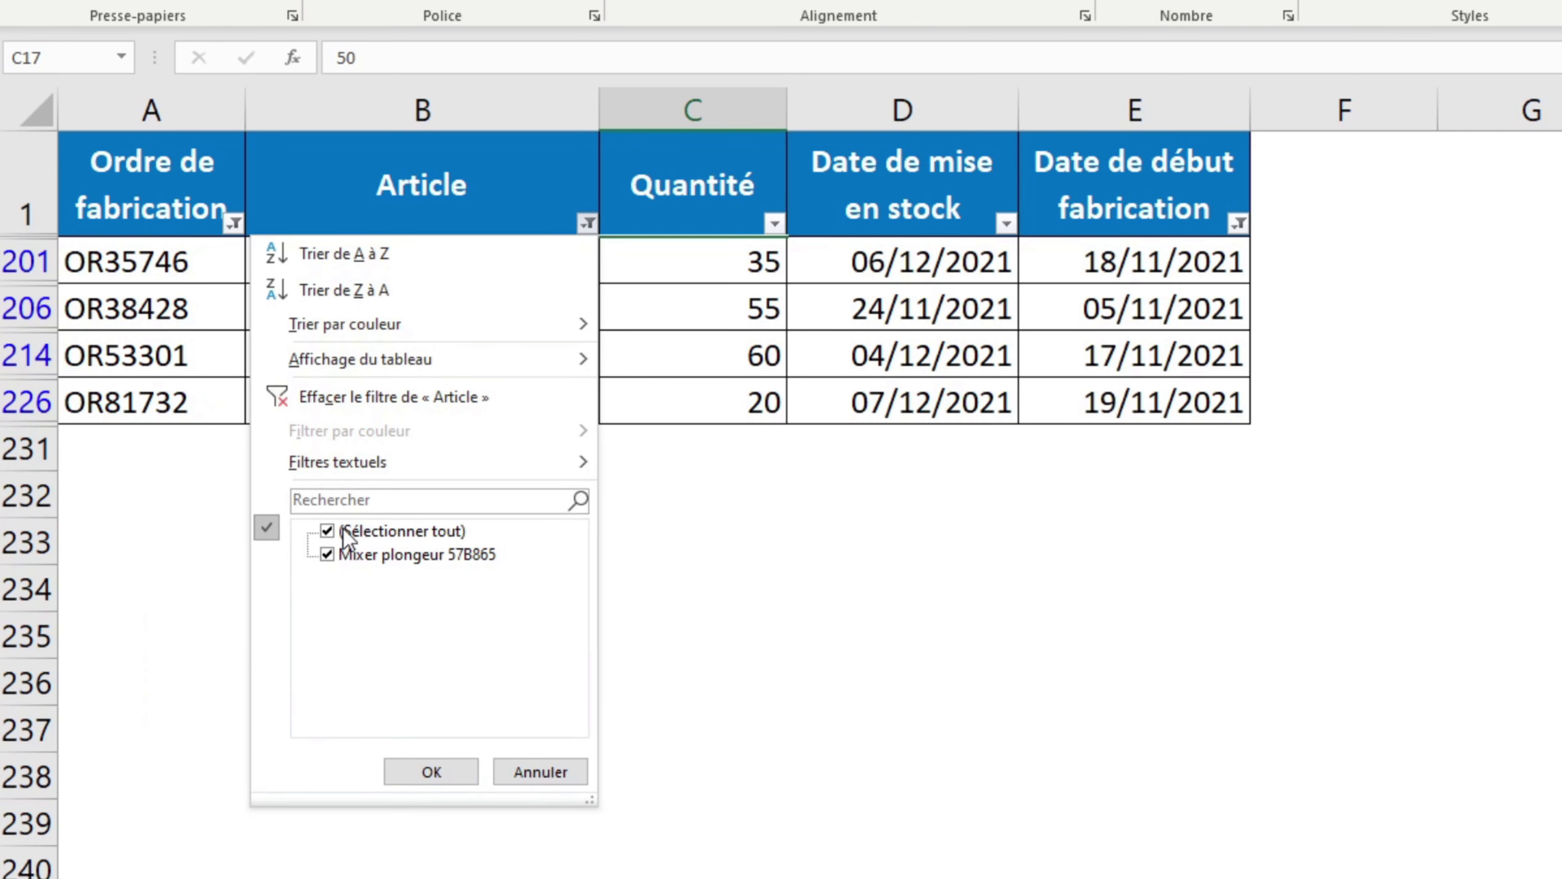
click(1024, 354)
click(1237, 223)
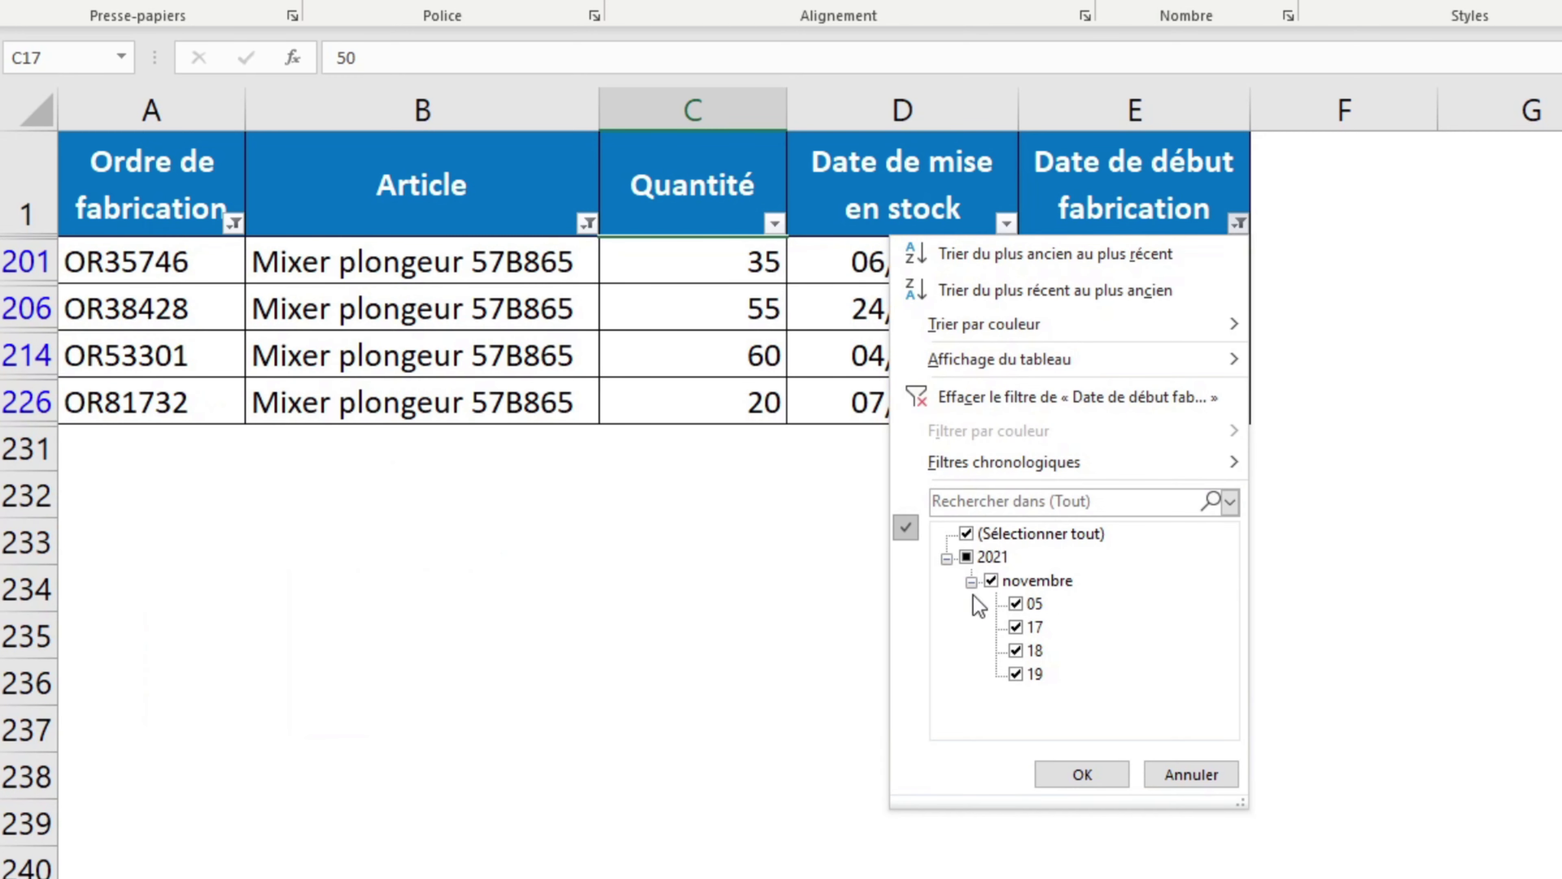
Step: Clear all active filters from the manufacturing orders table
click(1345, 382)
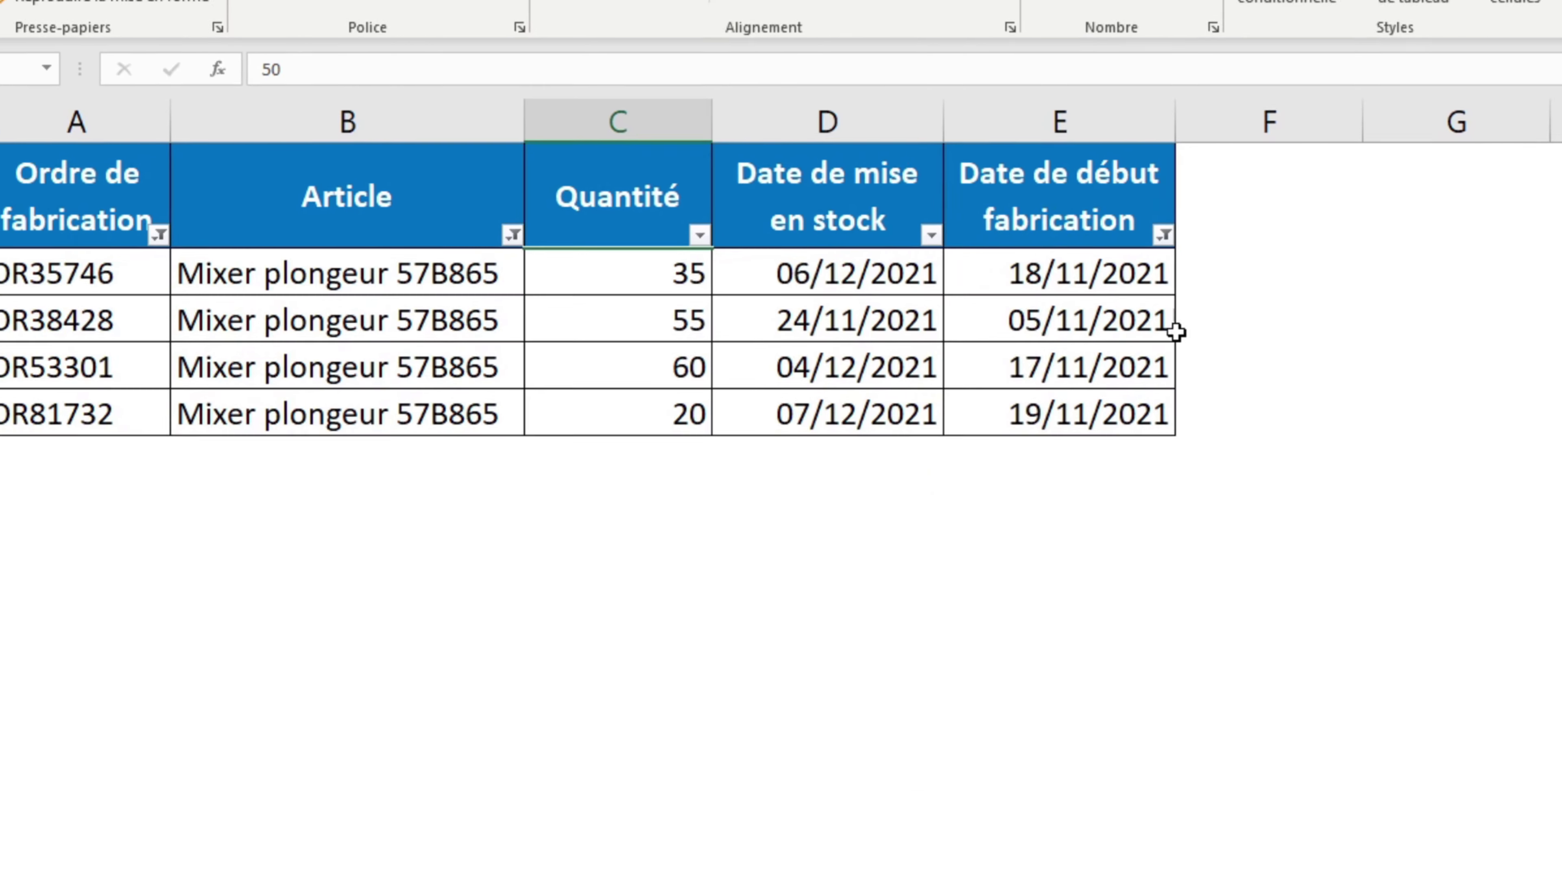
click(854, 367)
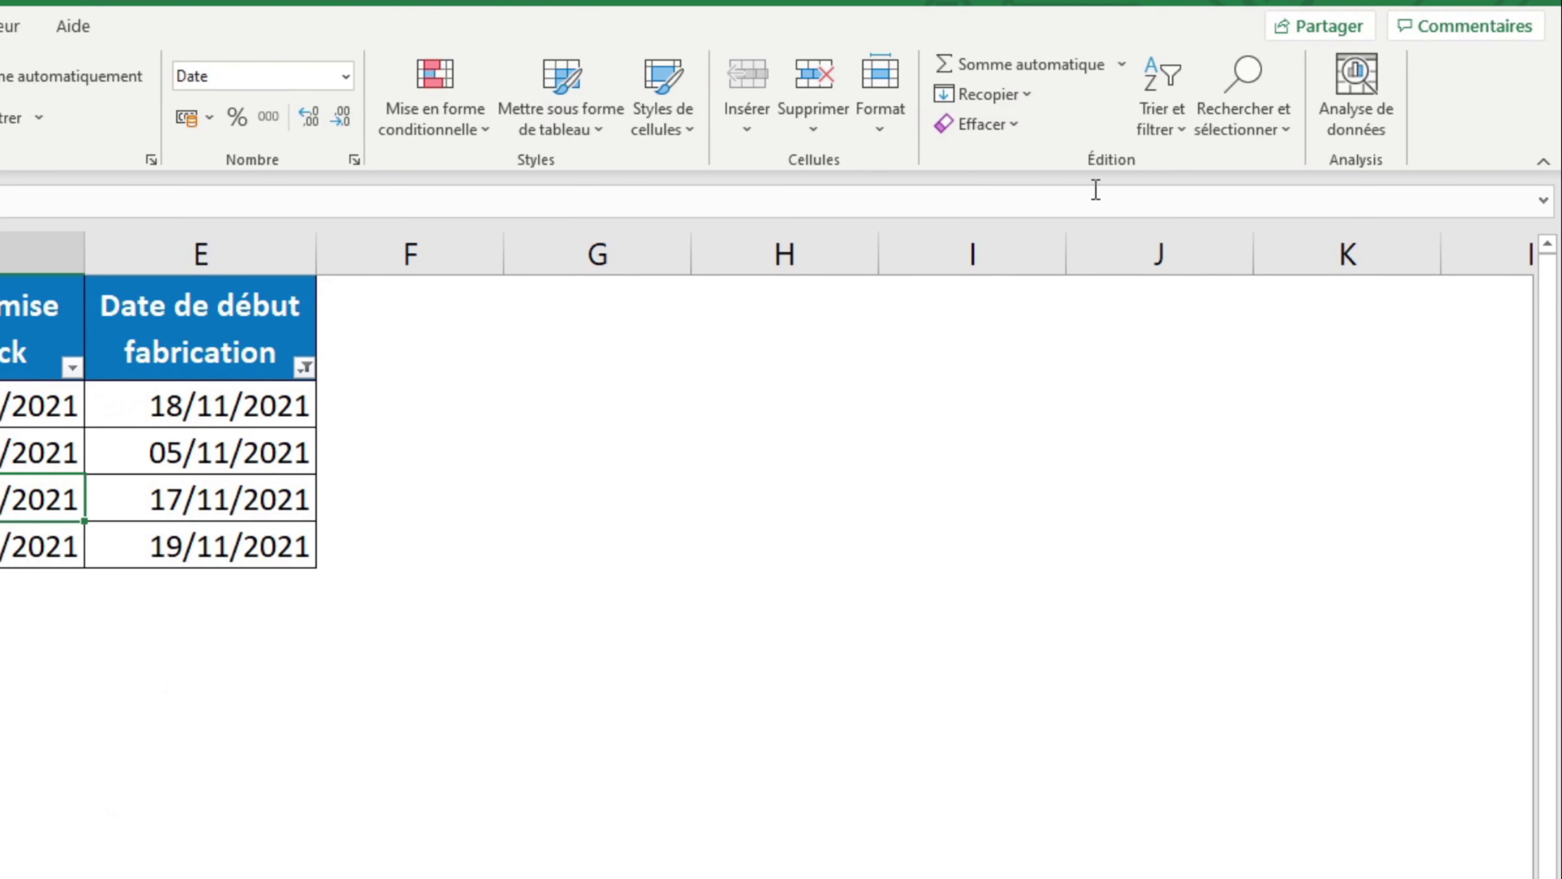
click(1184, 126)
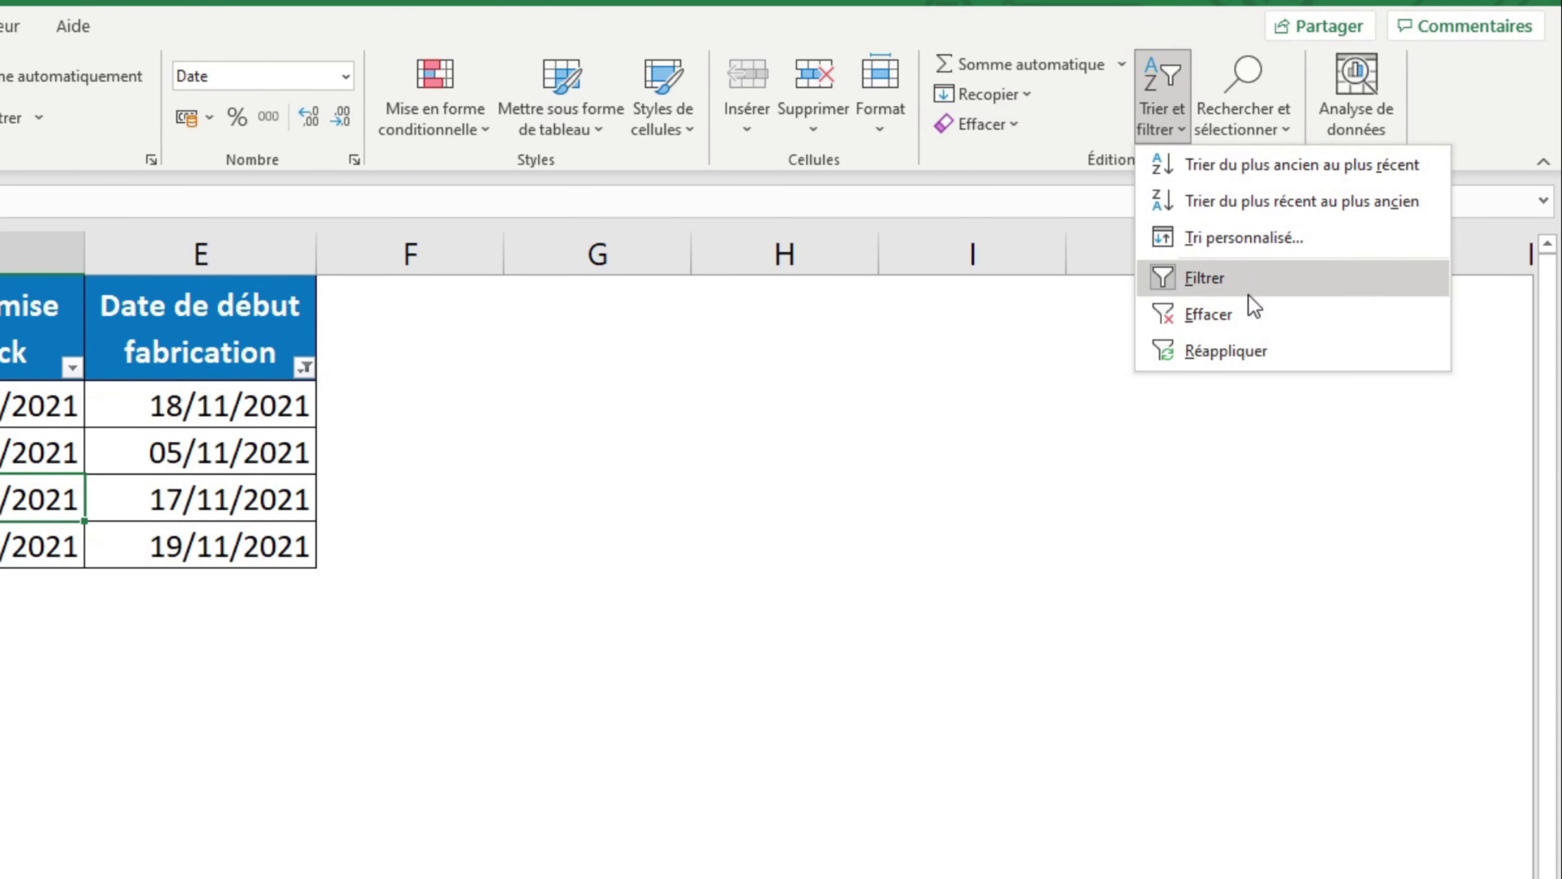
click(1250, 311)
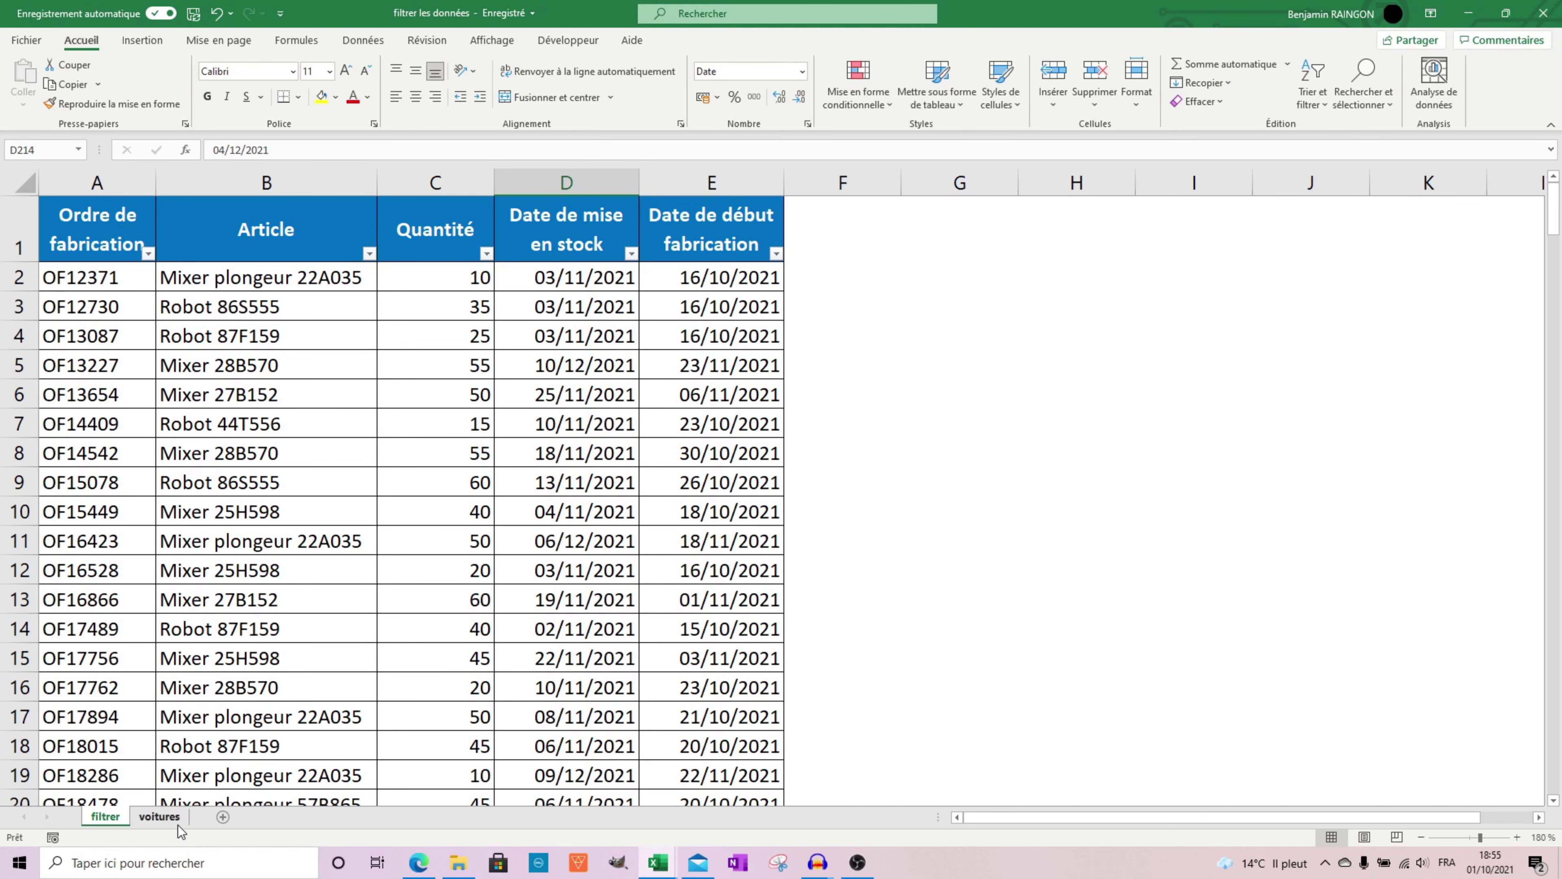
Step: Switch to the voitures sheet and examine the BENTLEY models in the Modèle et marque column
click(161, 817)
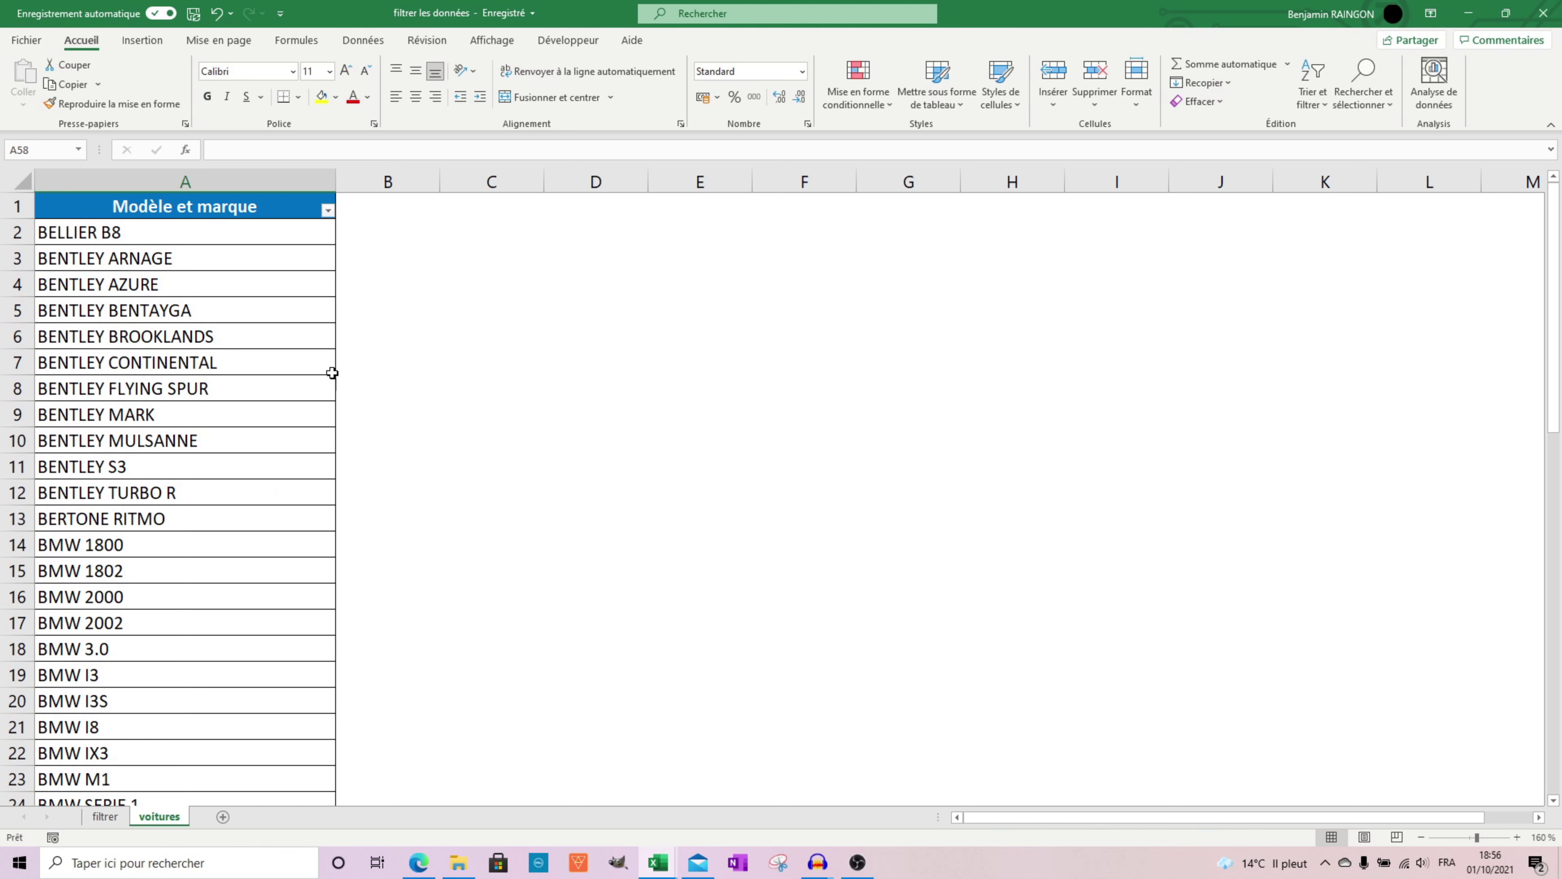
drag(170, 261, 156, 495)
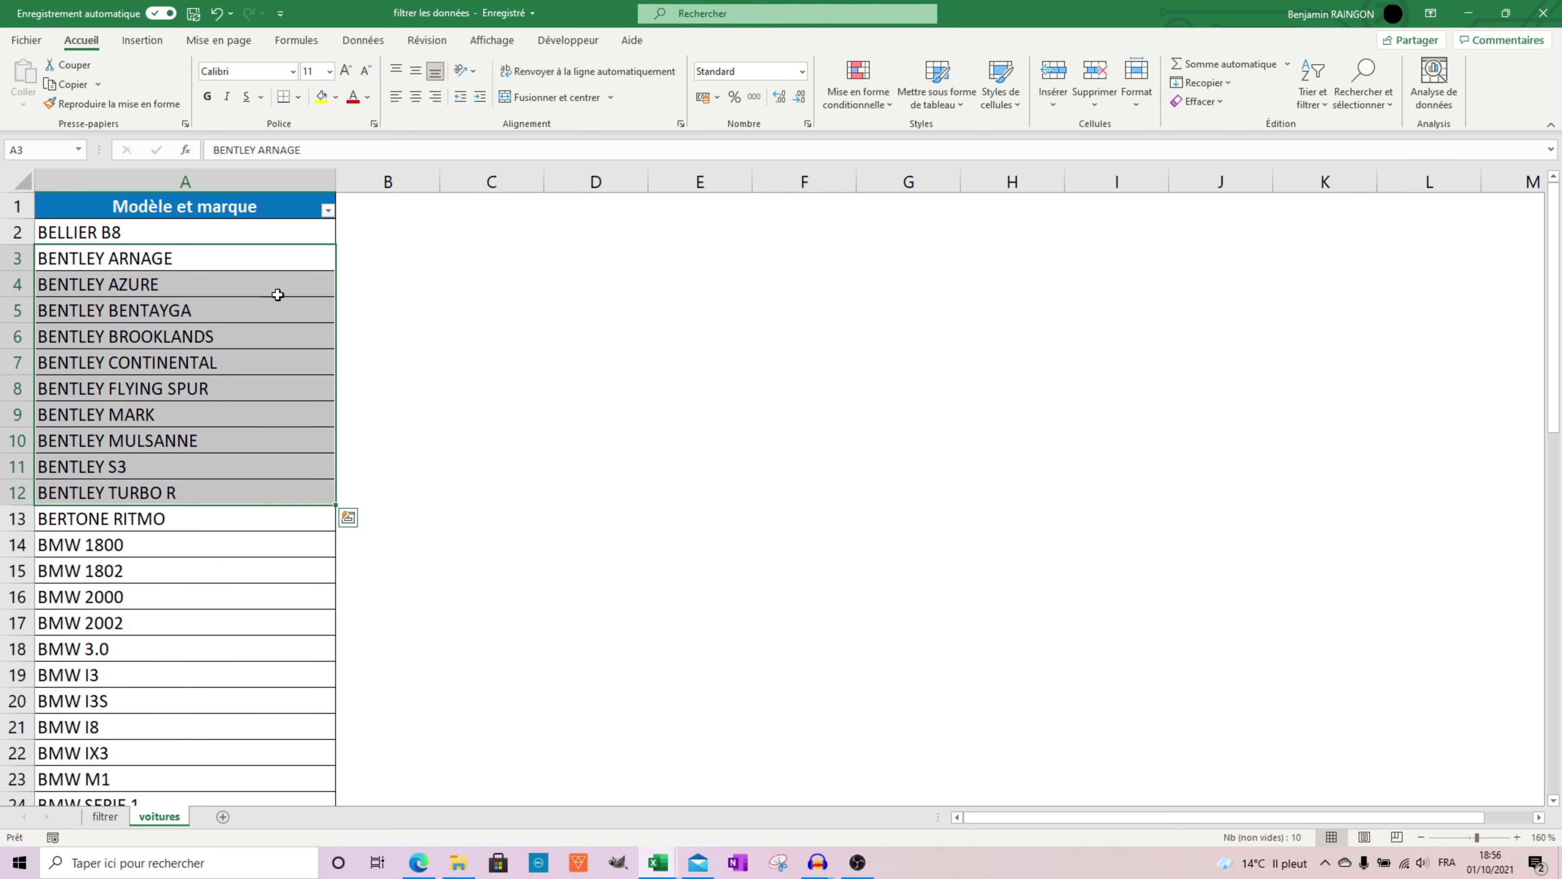
click(274, 261)
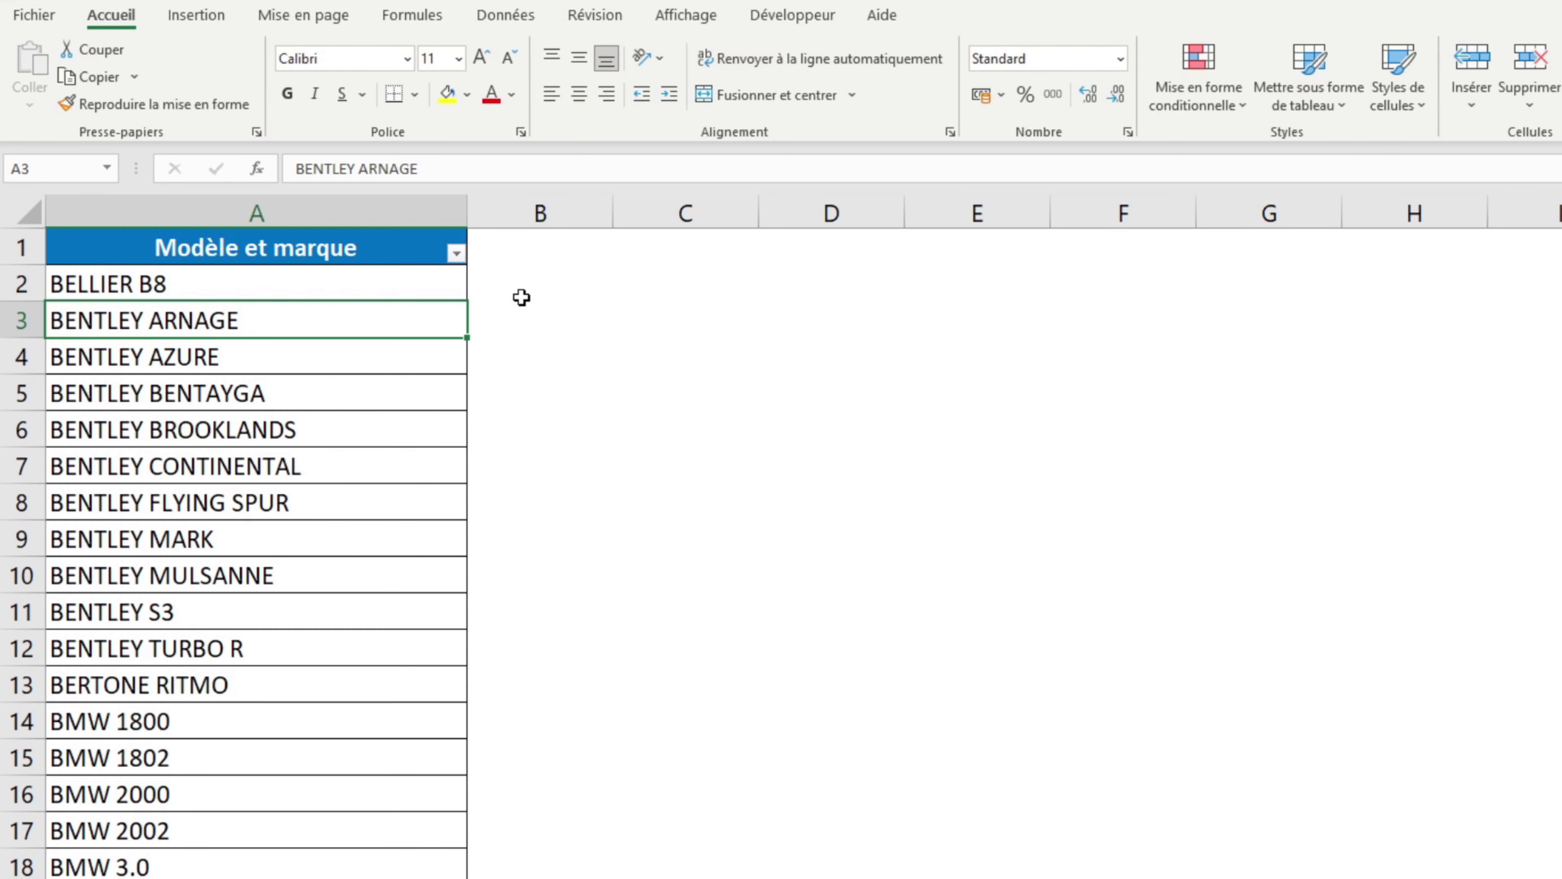
Step: Filter the Modèle et marque column with a text filter to models that do not contain "bentley"
click(455, 253)
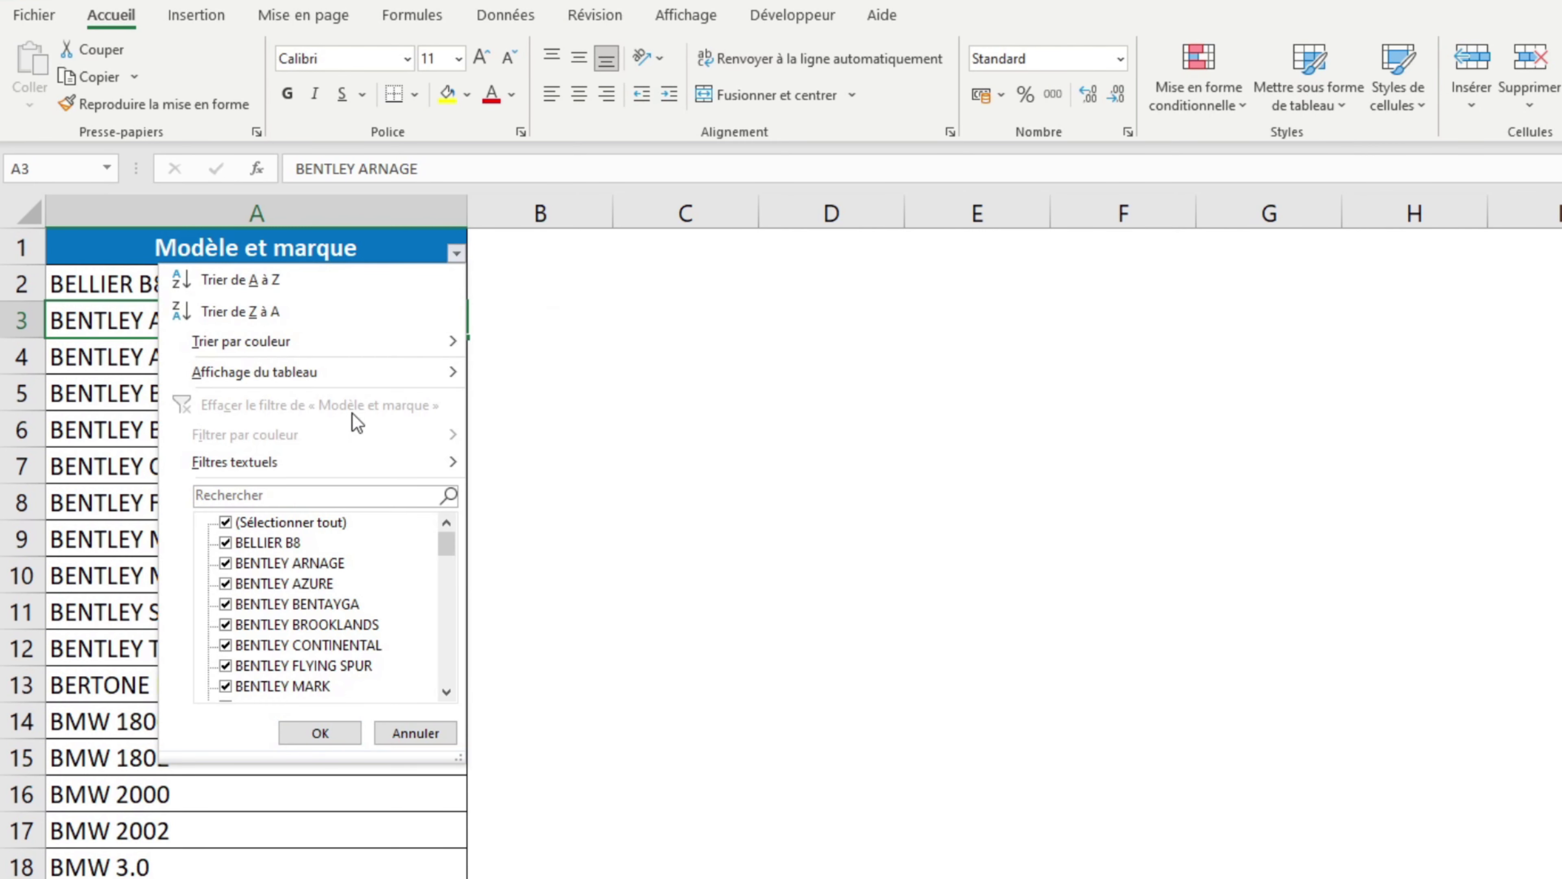
mouse_move(345, 468)
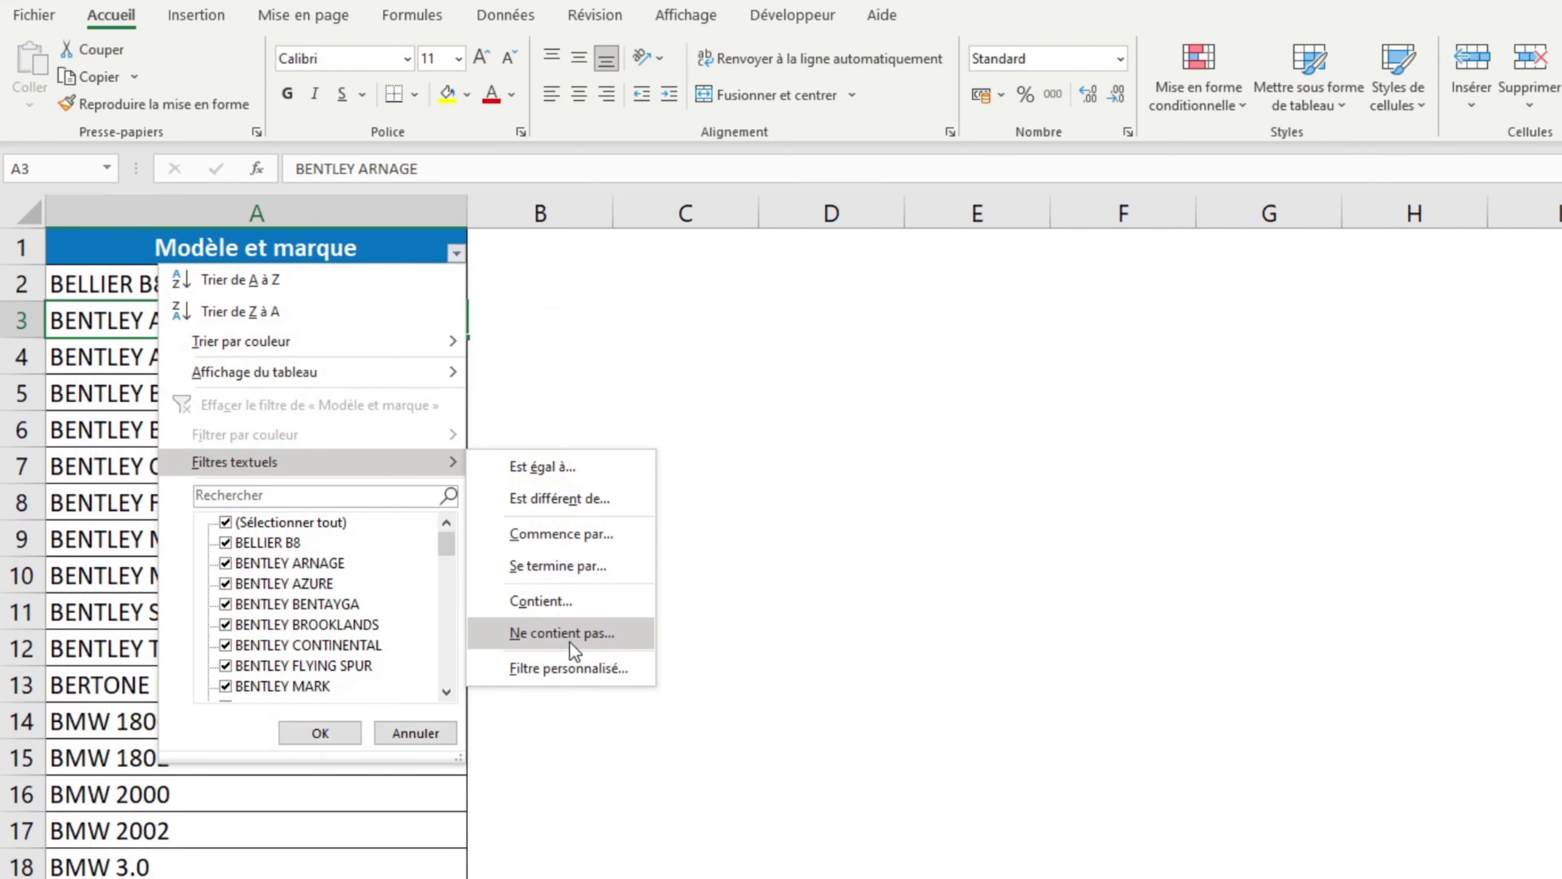
click(605, 640)
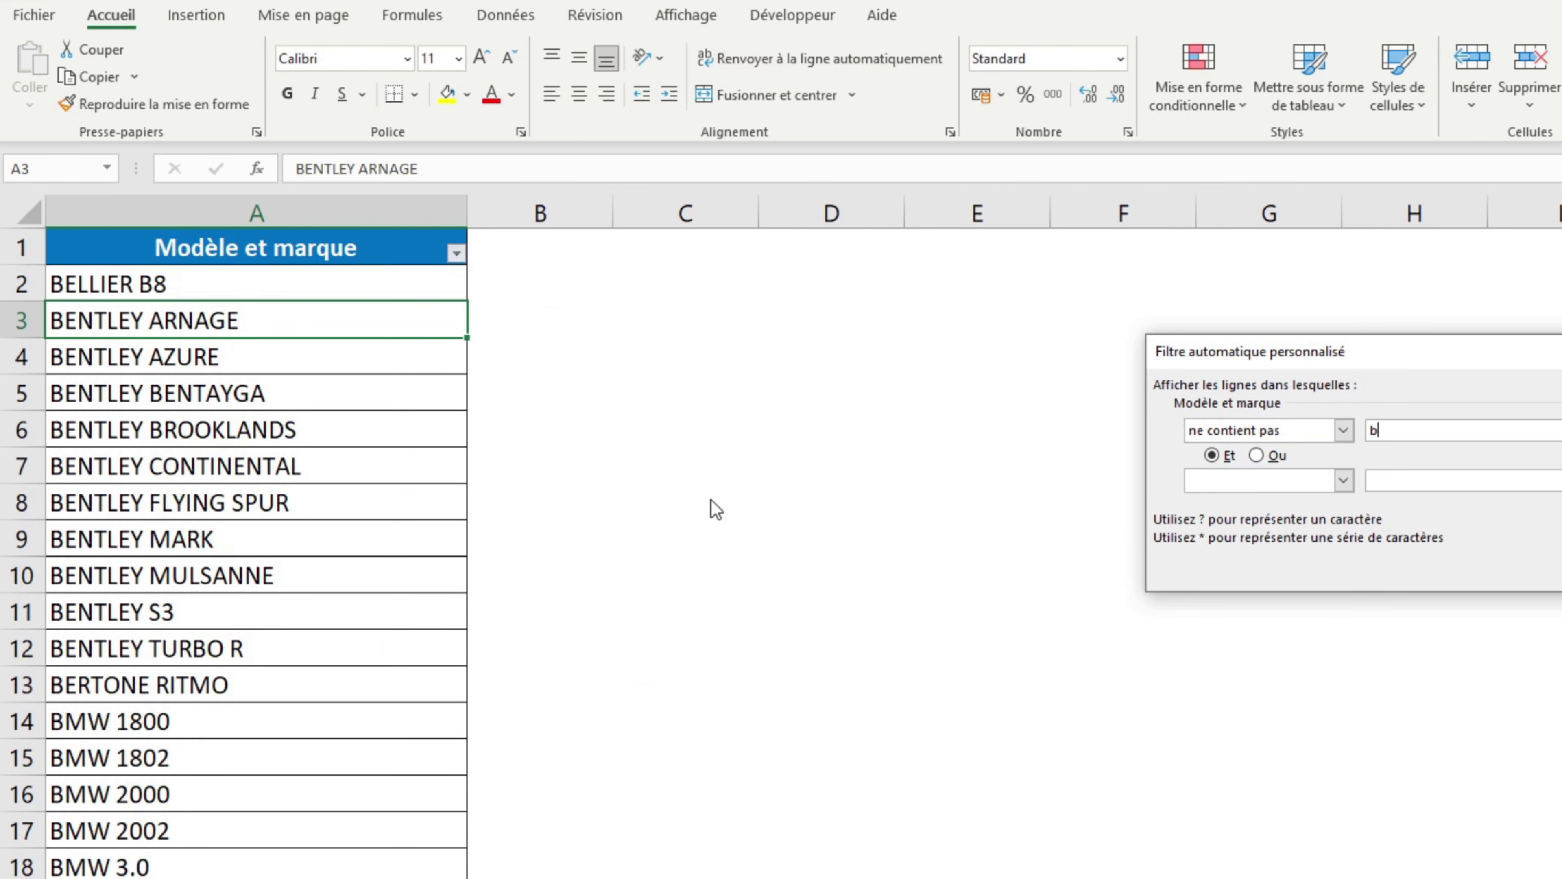
text(bentley)
key(Return)
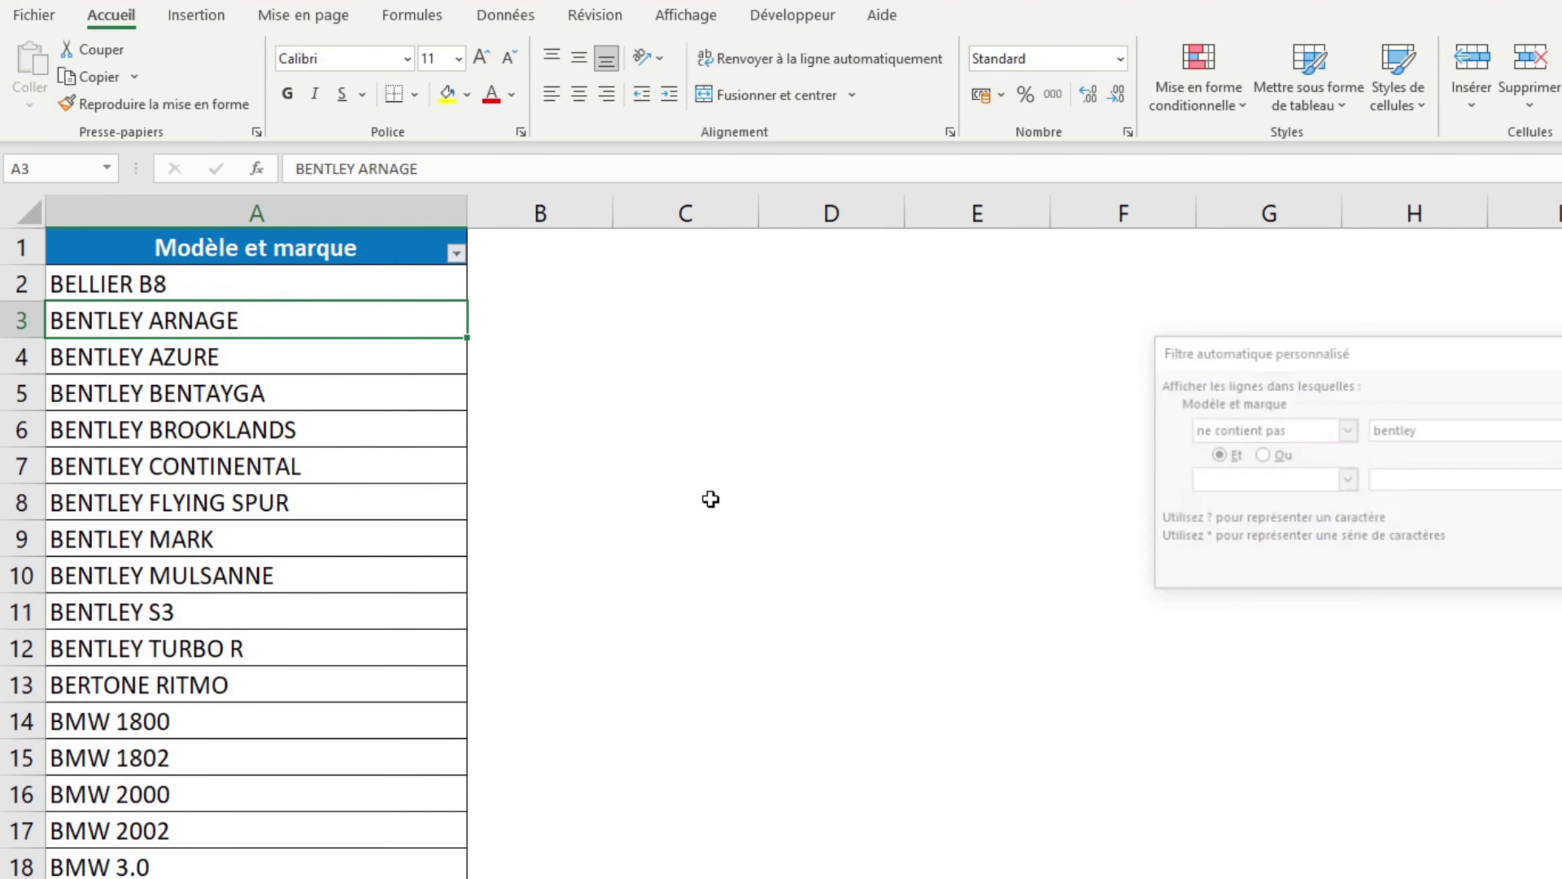
click(339, 344)
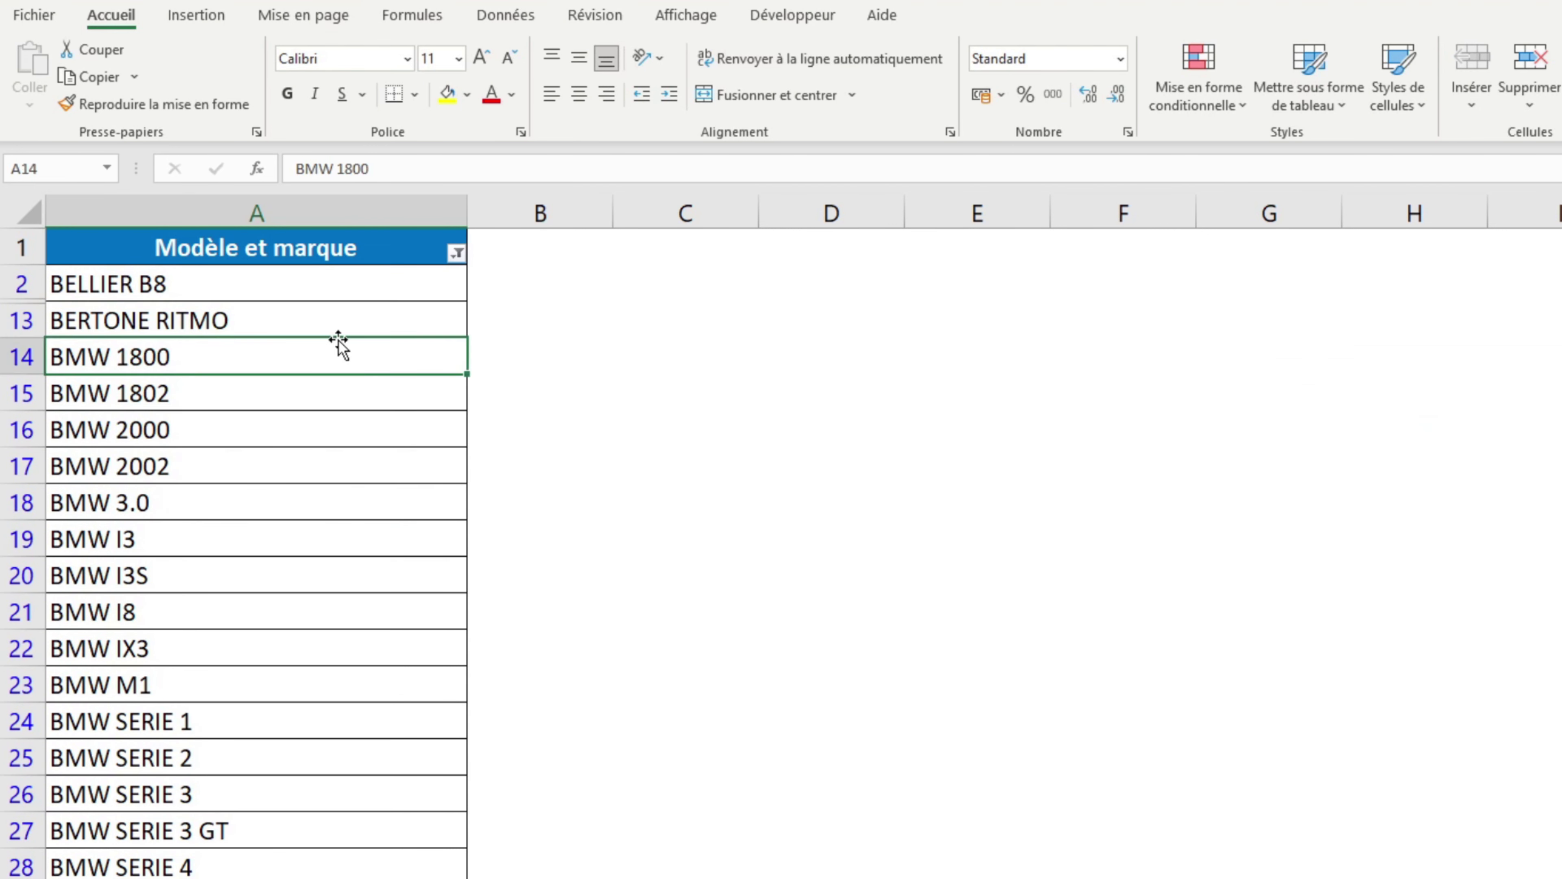
Step: Replace the Modèle et marque filter with one keeping only models that begin with "BMW SERIE"
click(457, 253)
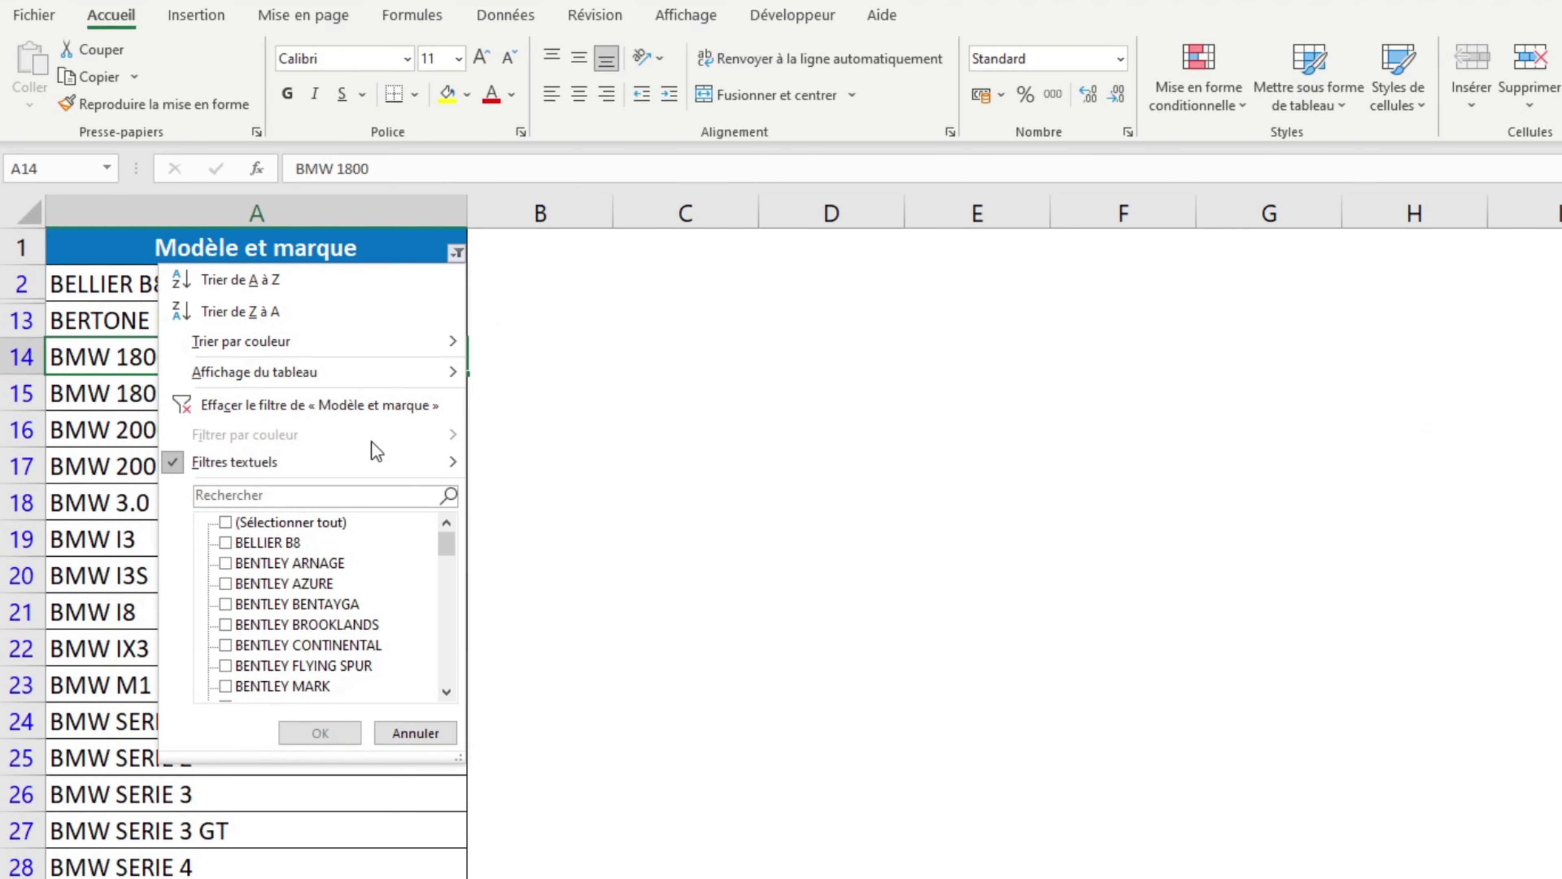
mouse_move(362, 471)
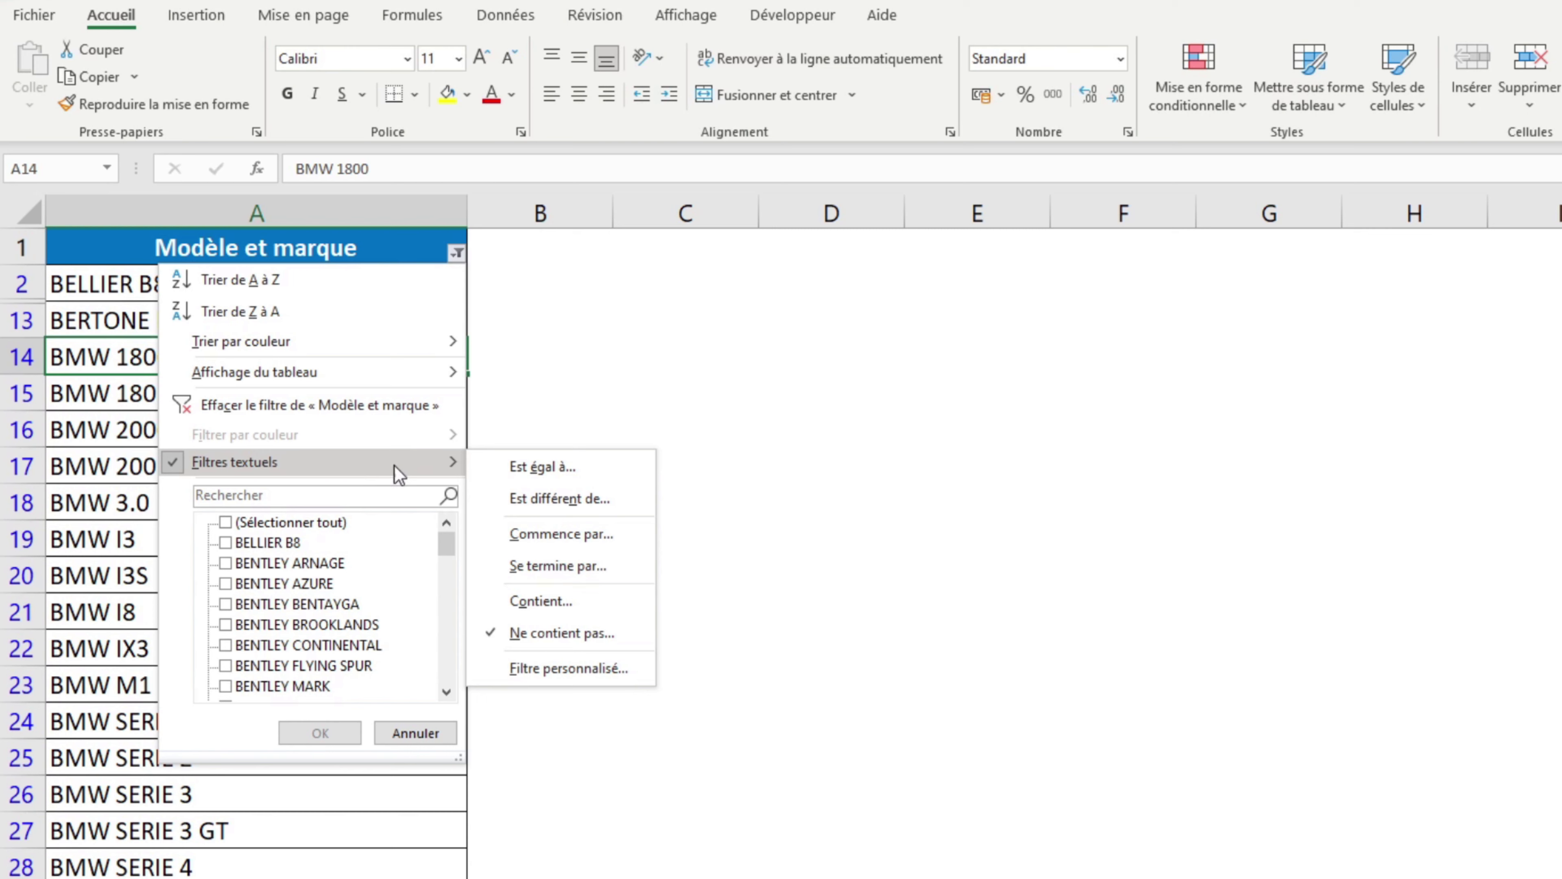
click(587, 532)
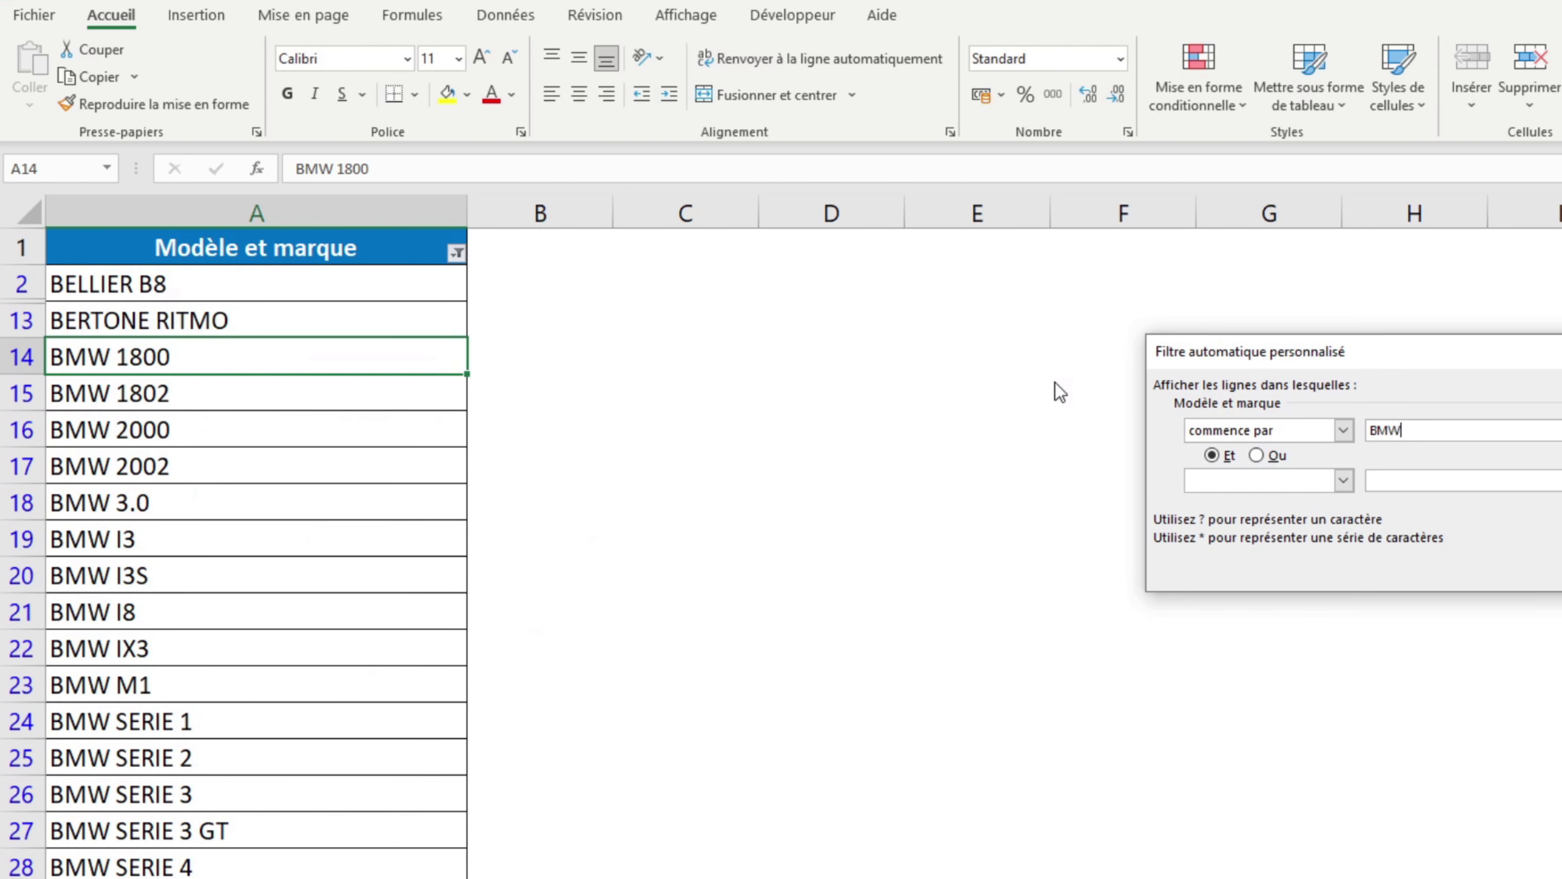
key(Return)
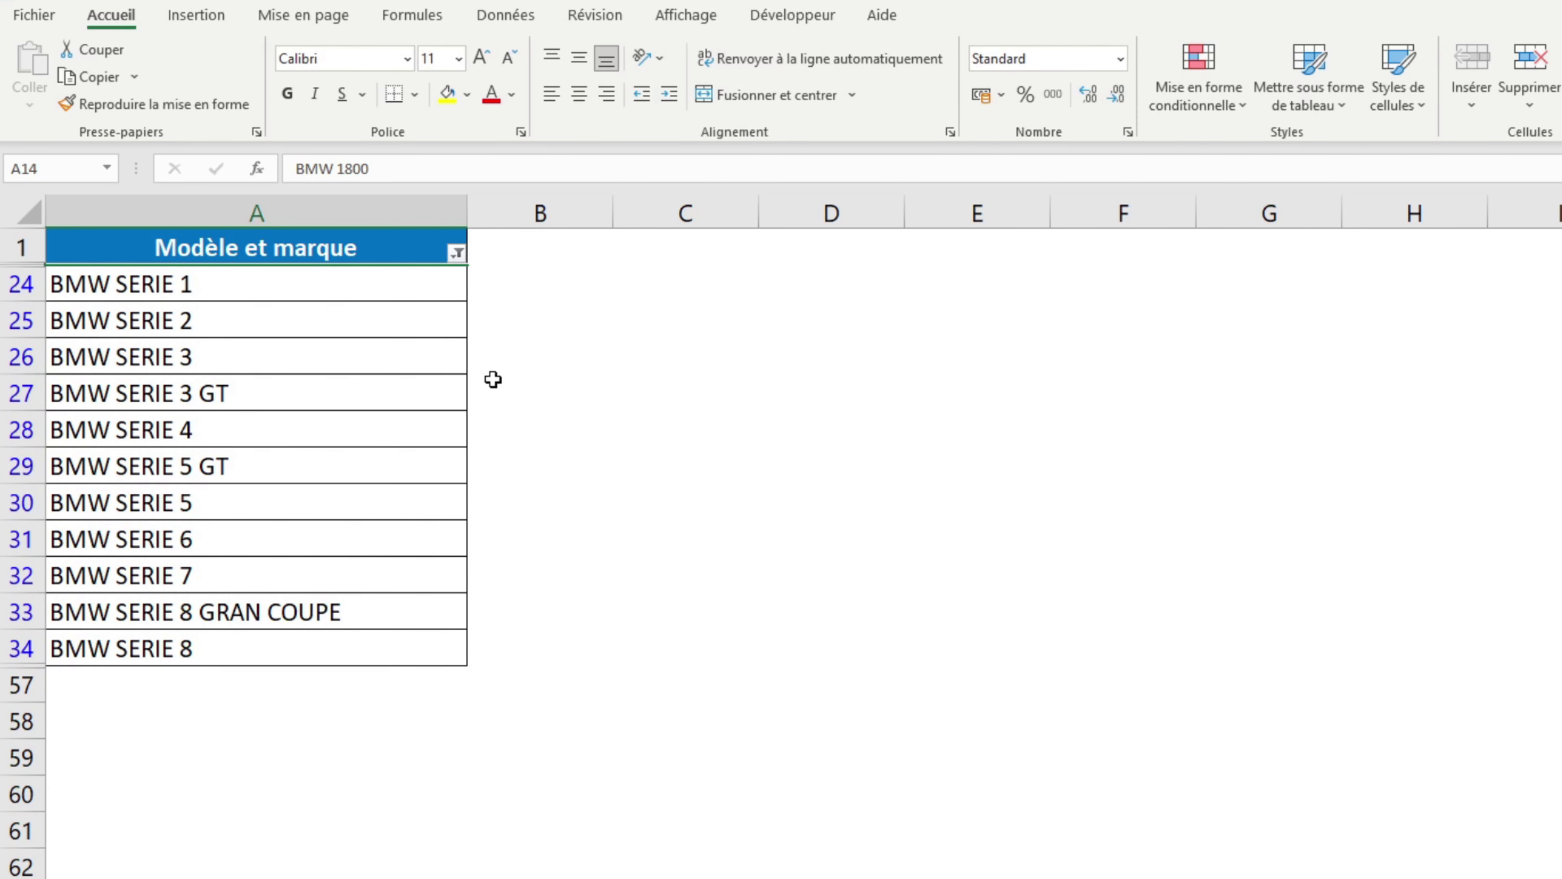
Step: Review the comparison operators offered in the custom filter of the Modèle et marque column, keeping the existing criterion
click(457, 252)
mouse_move(395, 455)
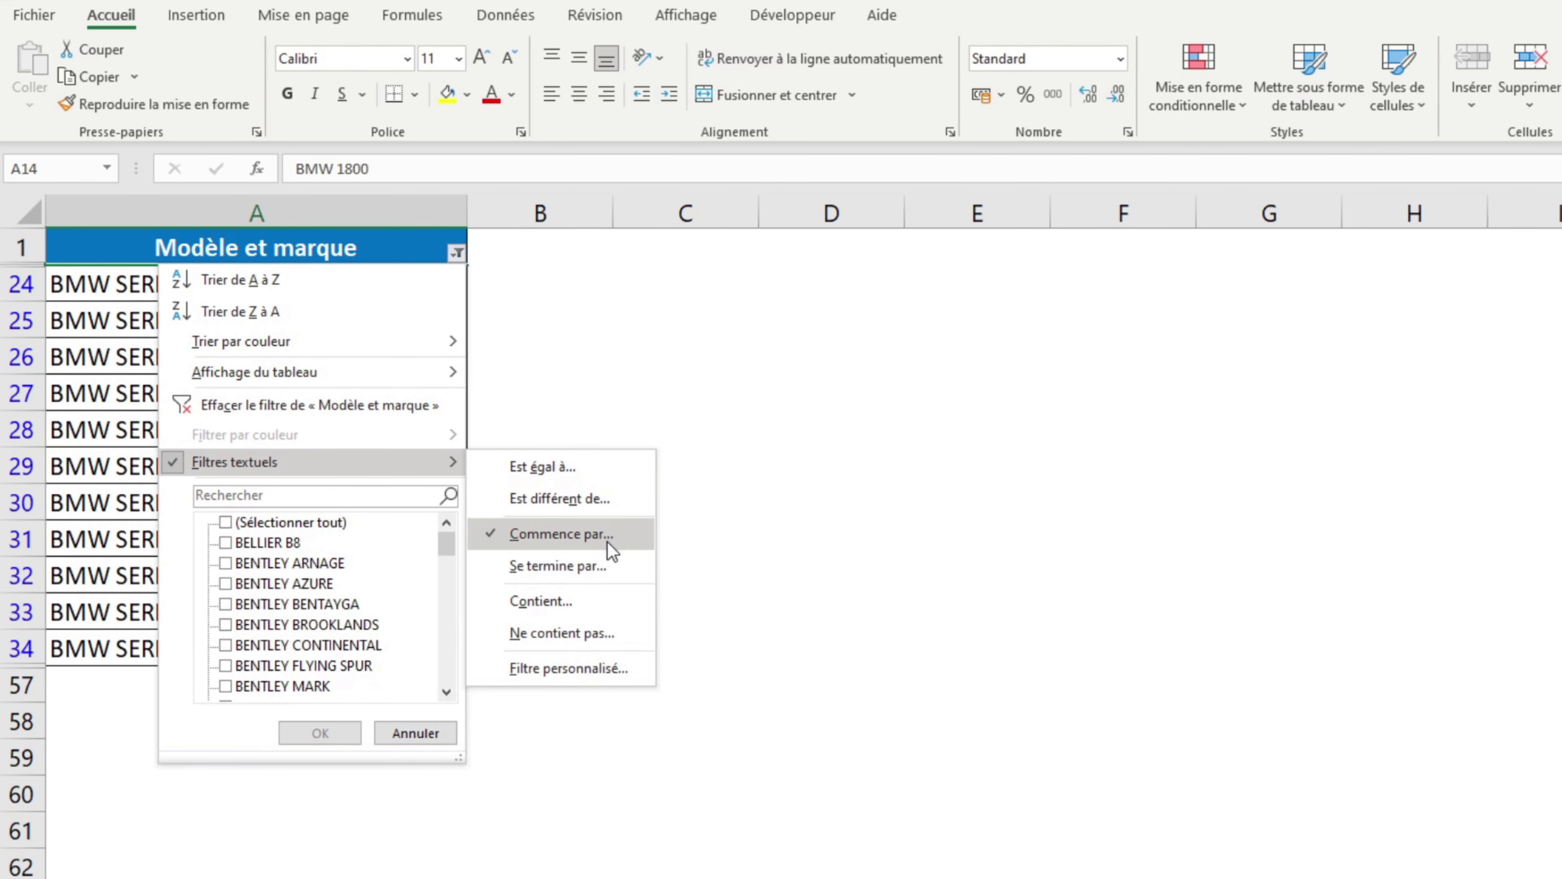
click(565, 667)
click(1215, 424)
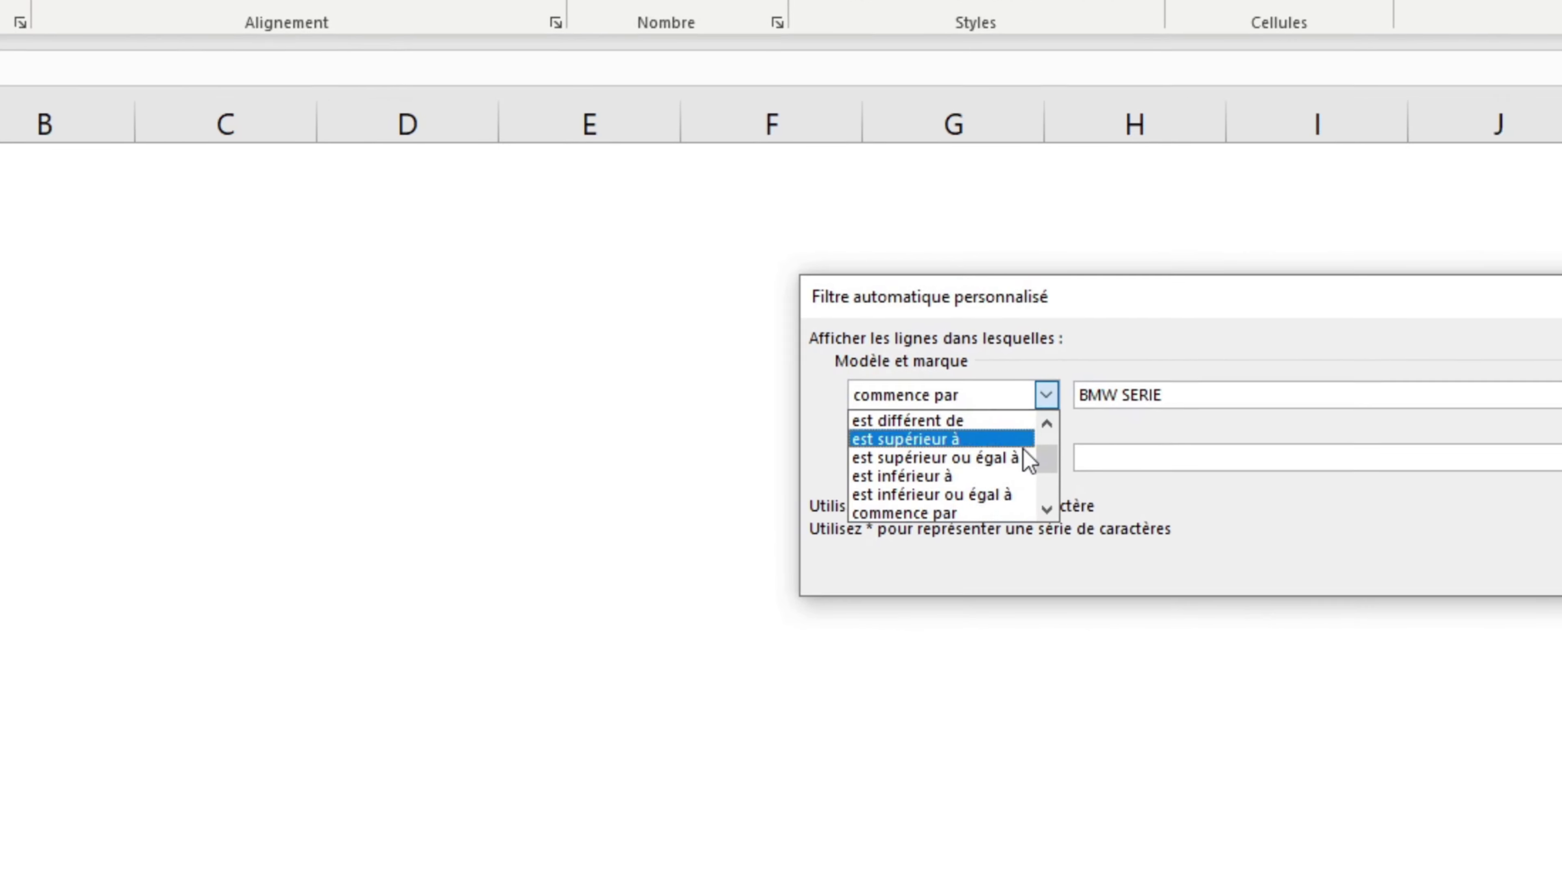
click(829, 502)
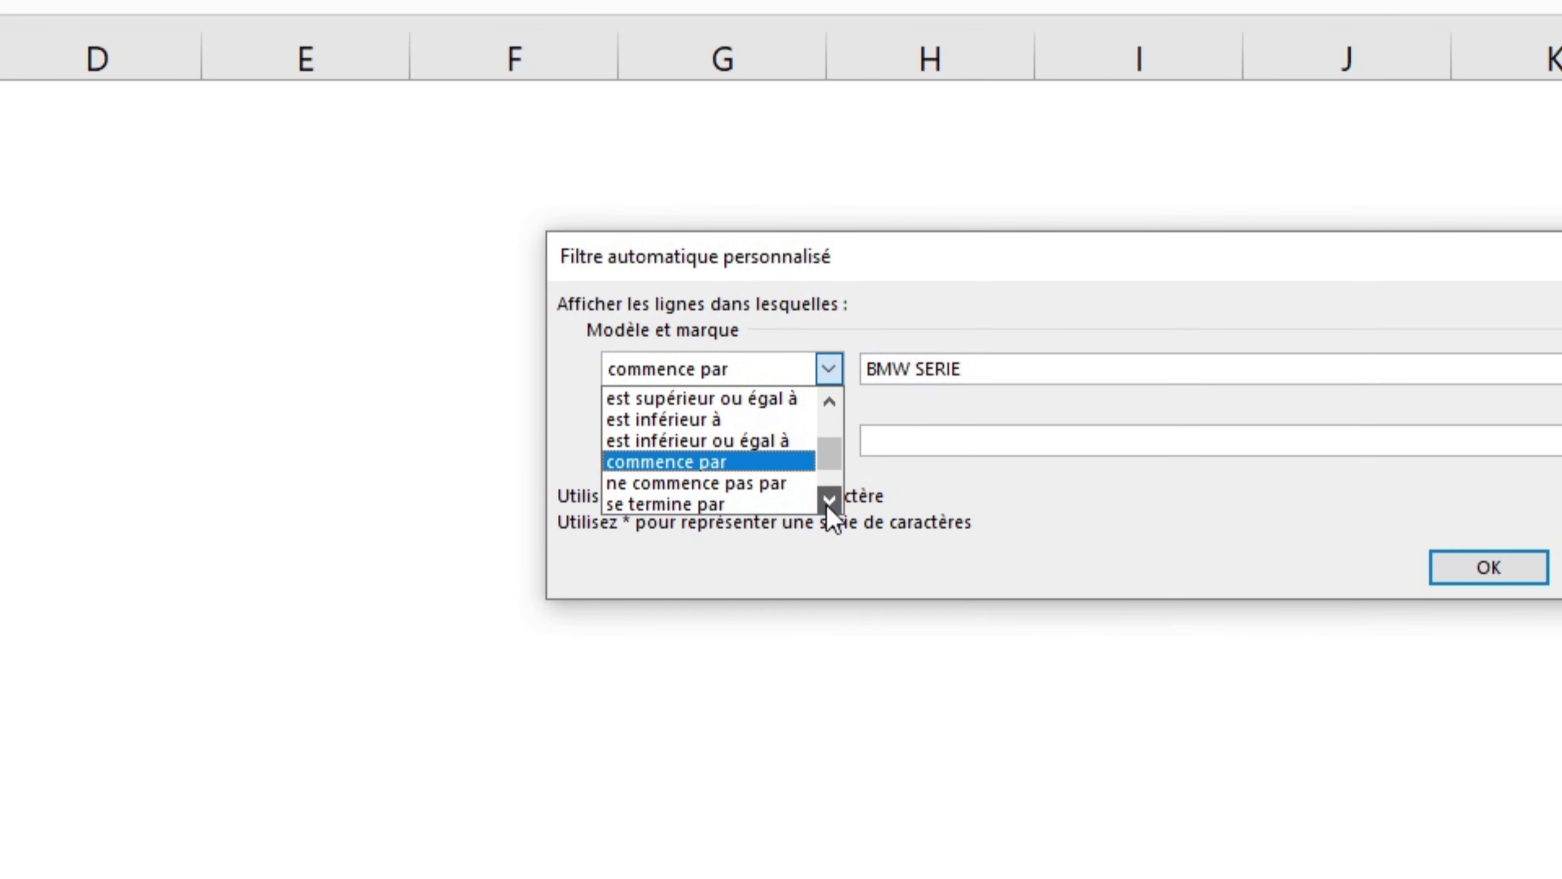
click(829, 502)
click(829, 501)
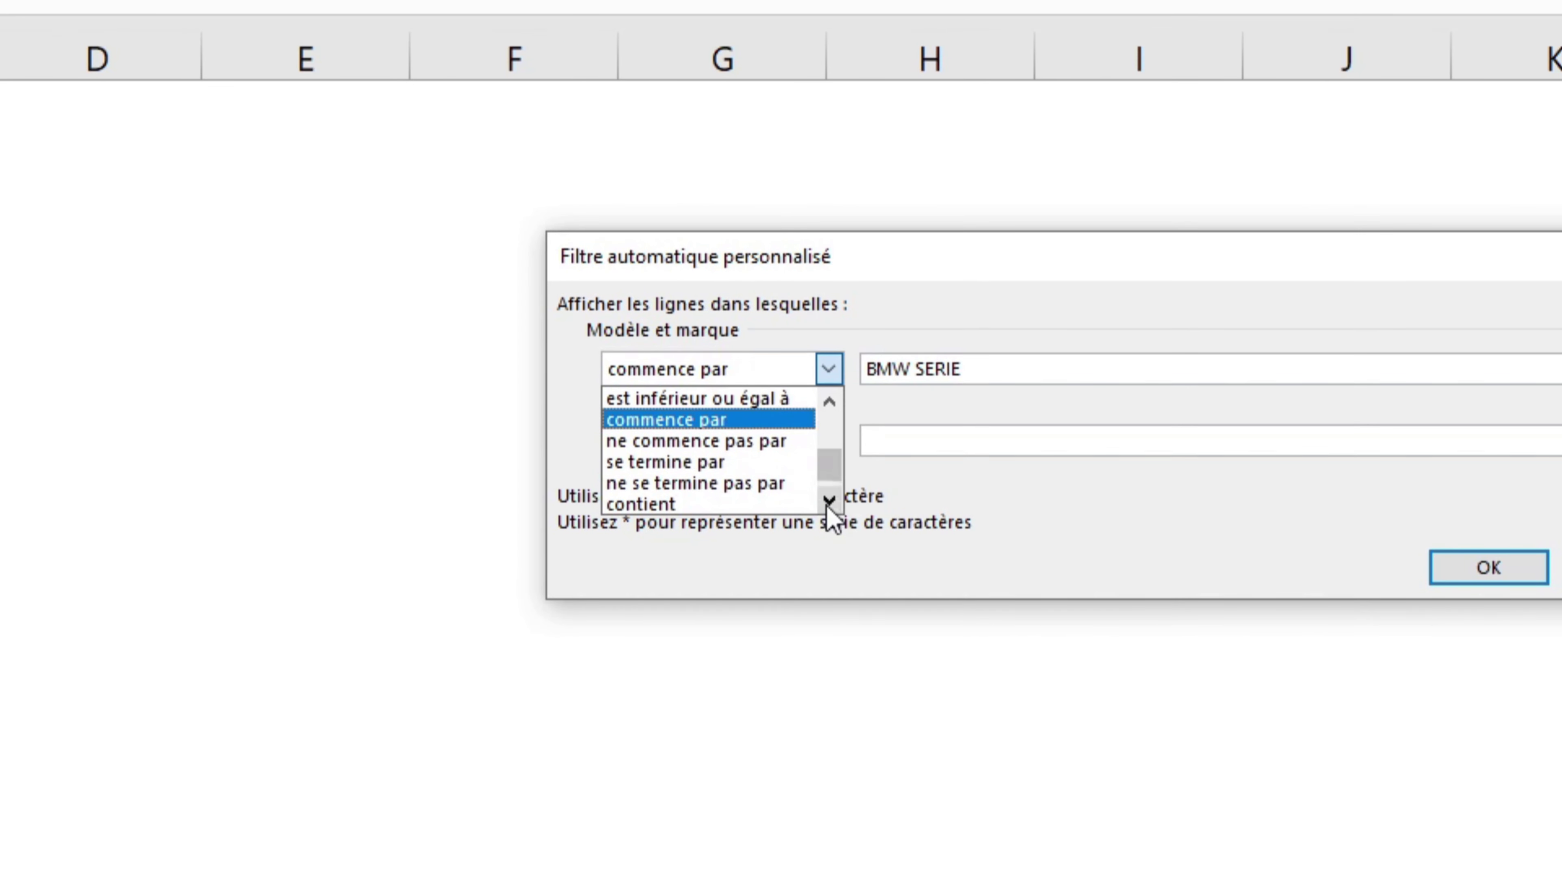
click(829, 501)
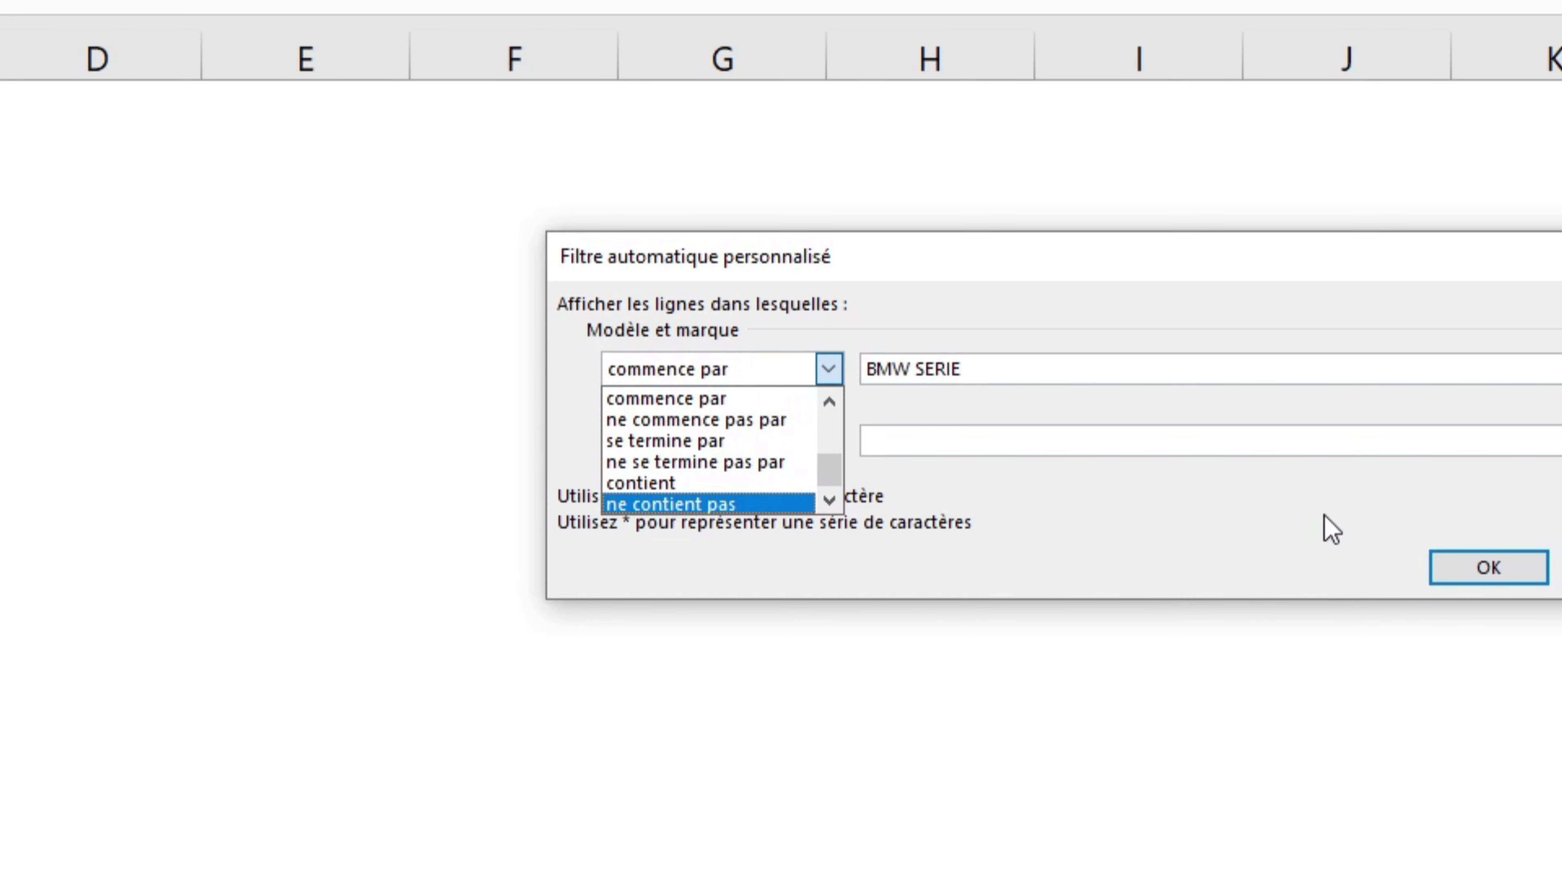
click(1485, 569)
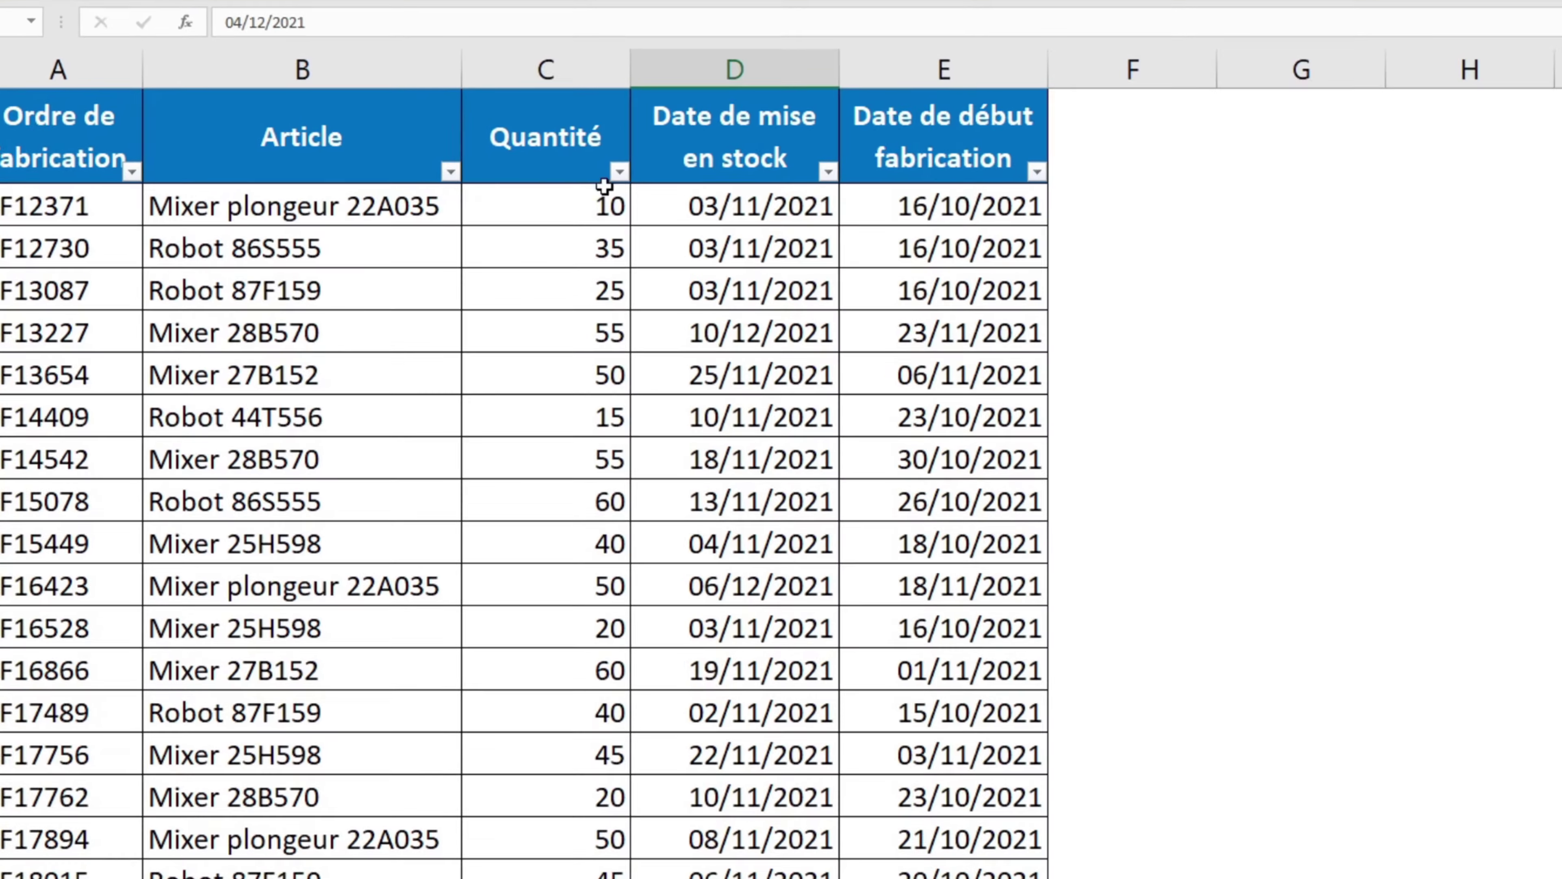
Step: Review the number filter options of the Quantité column on the filtrer sheet without applying any
click(485, 253)
mouse_move(569, 389)
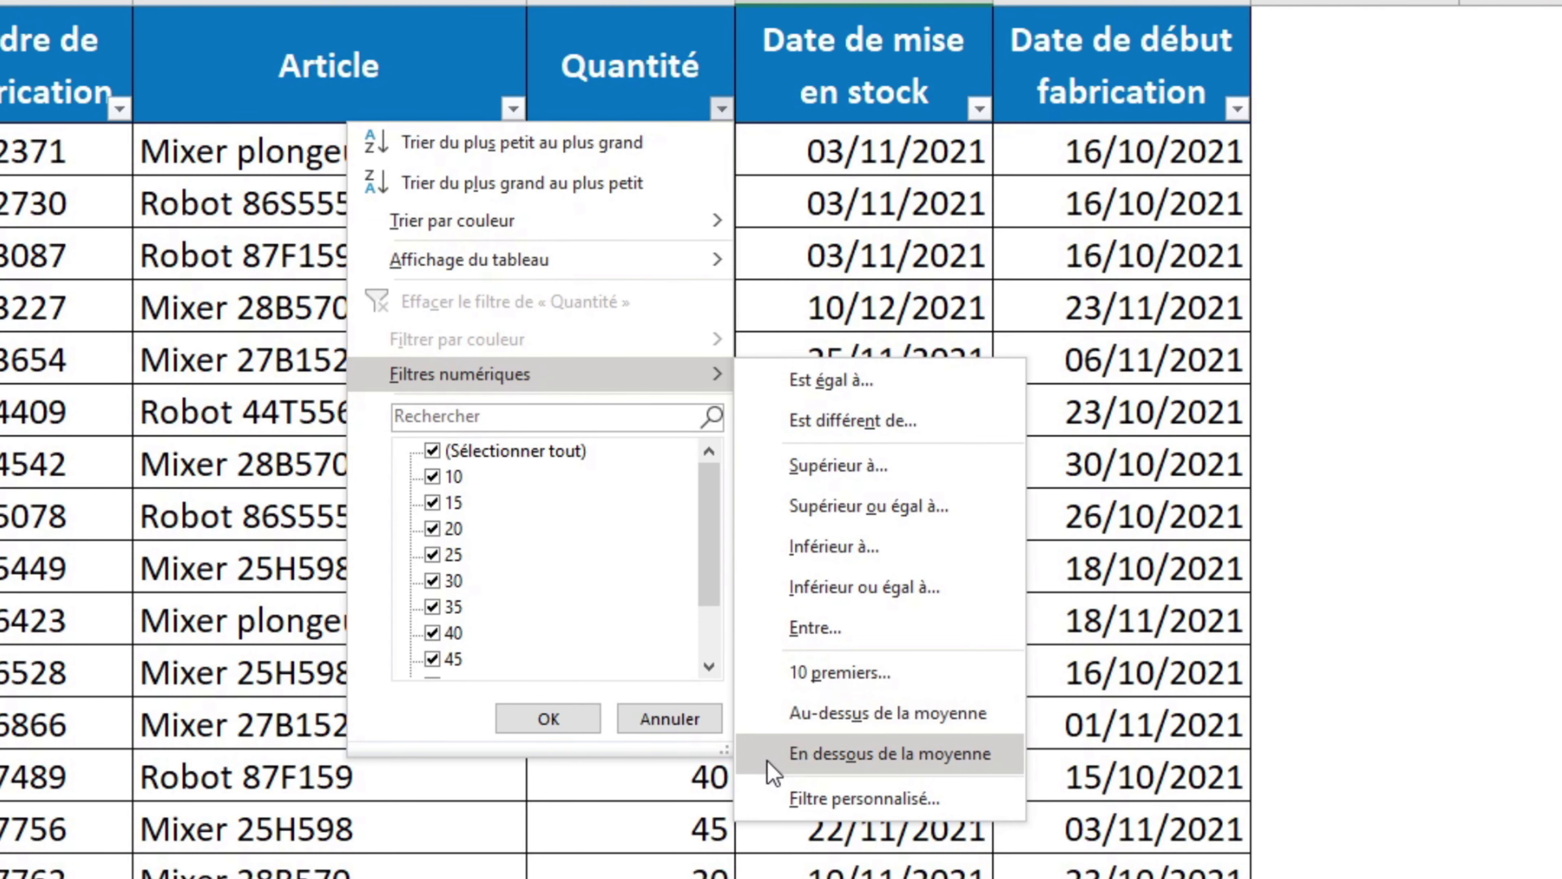
click(800, 166)
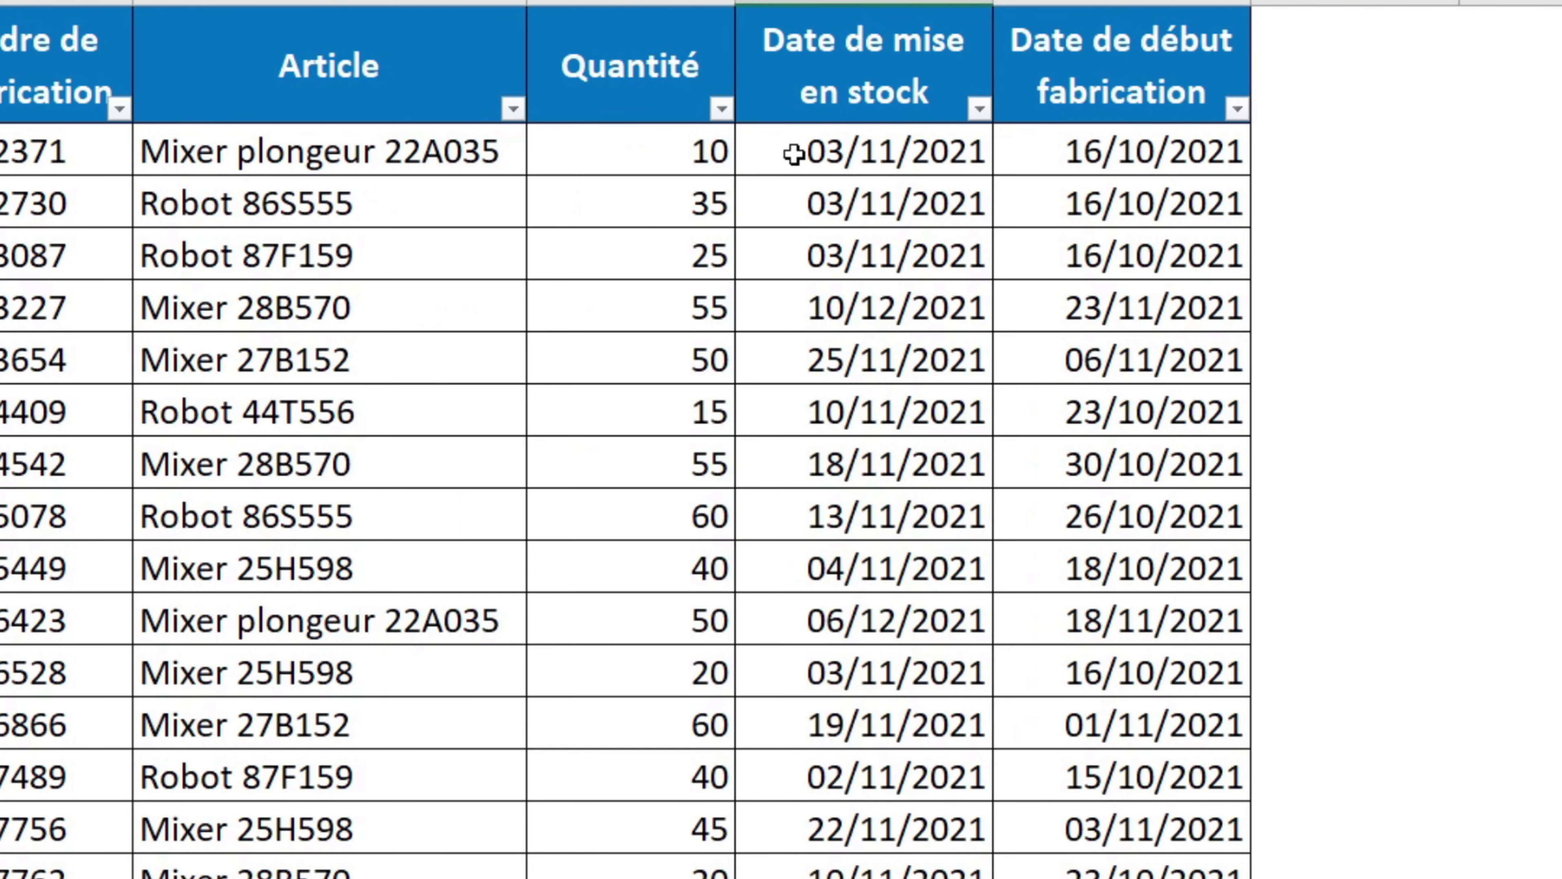
Step: Review the date filter options of the Date de mise en stock column without applying any
click(981, 107)
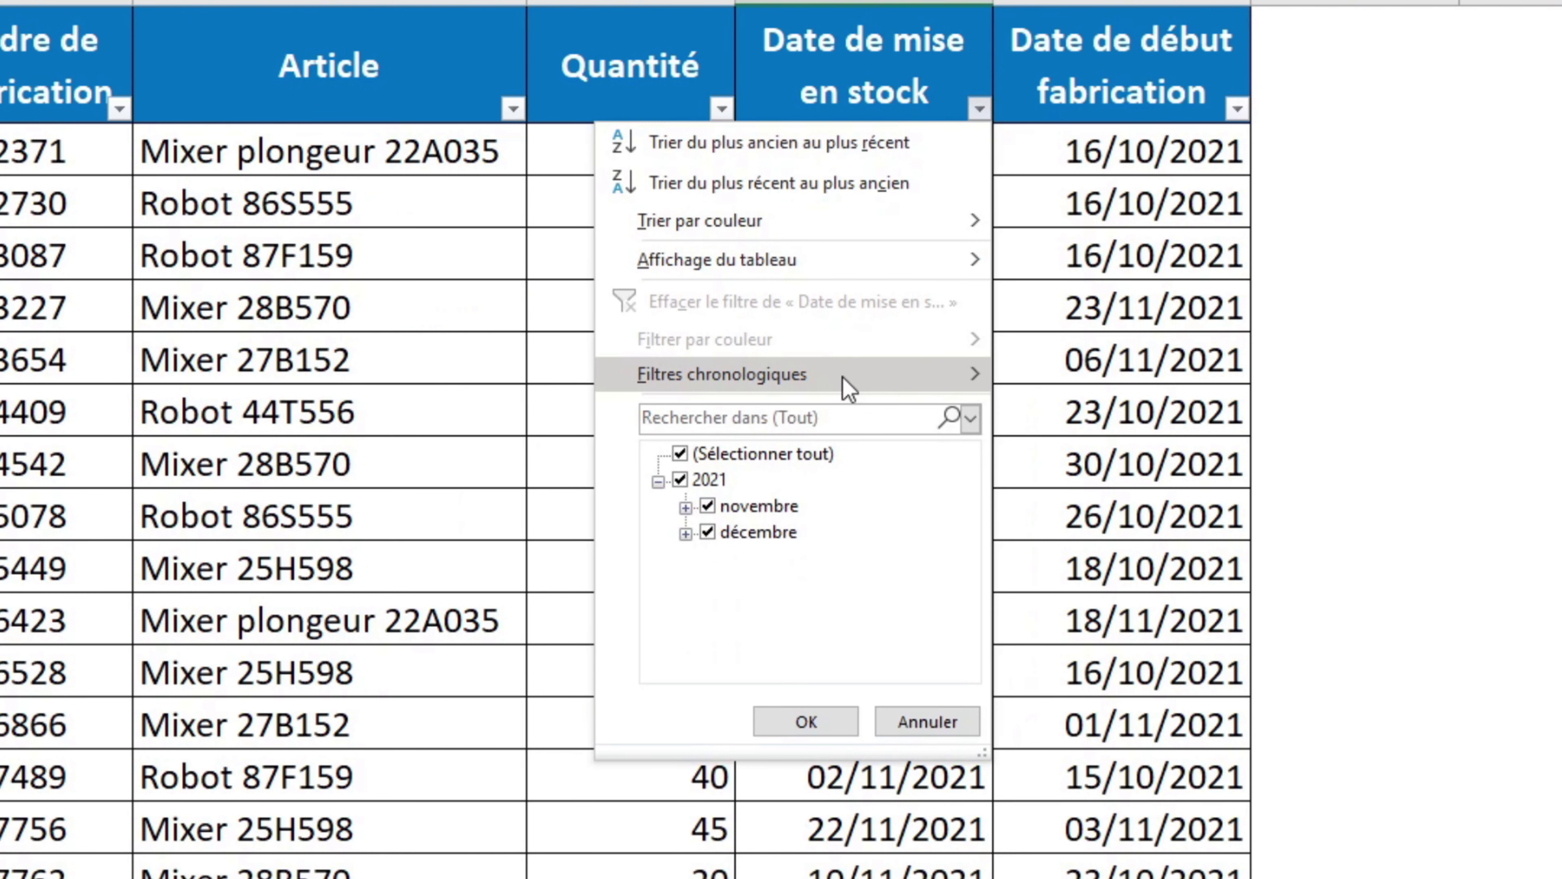
mouse_move(848, 379)
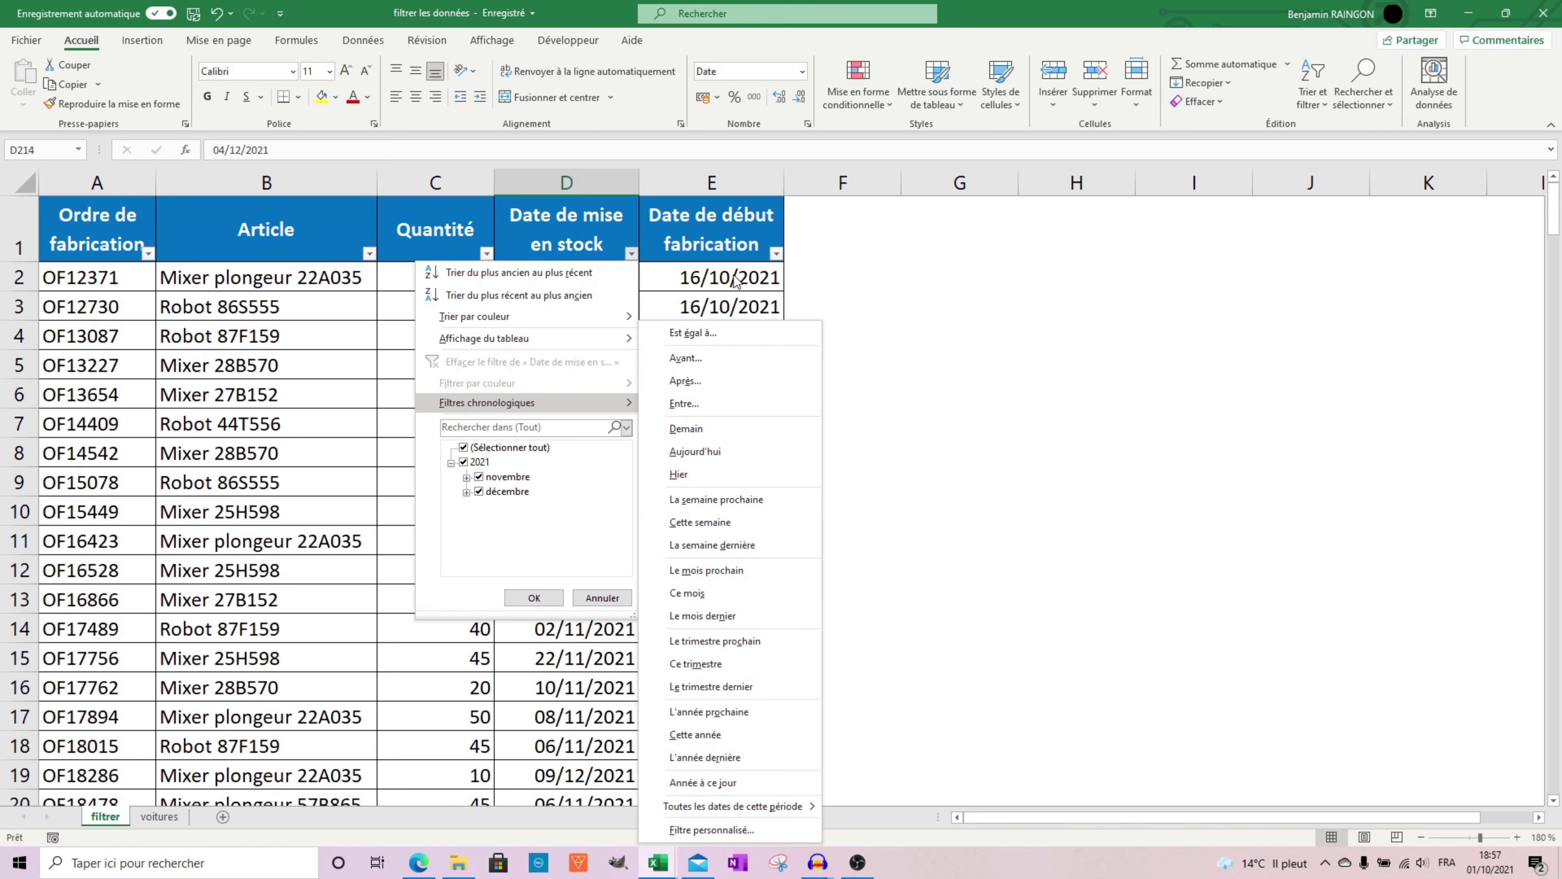
click(735, 280)
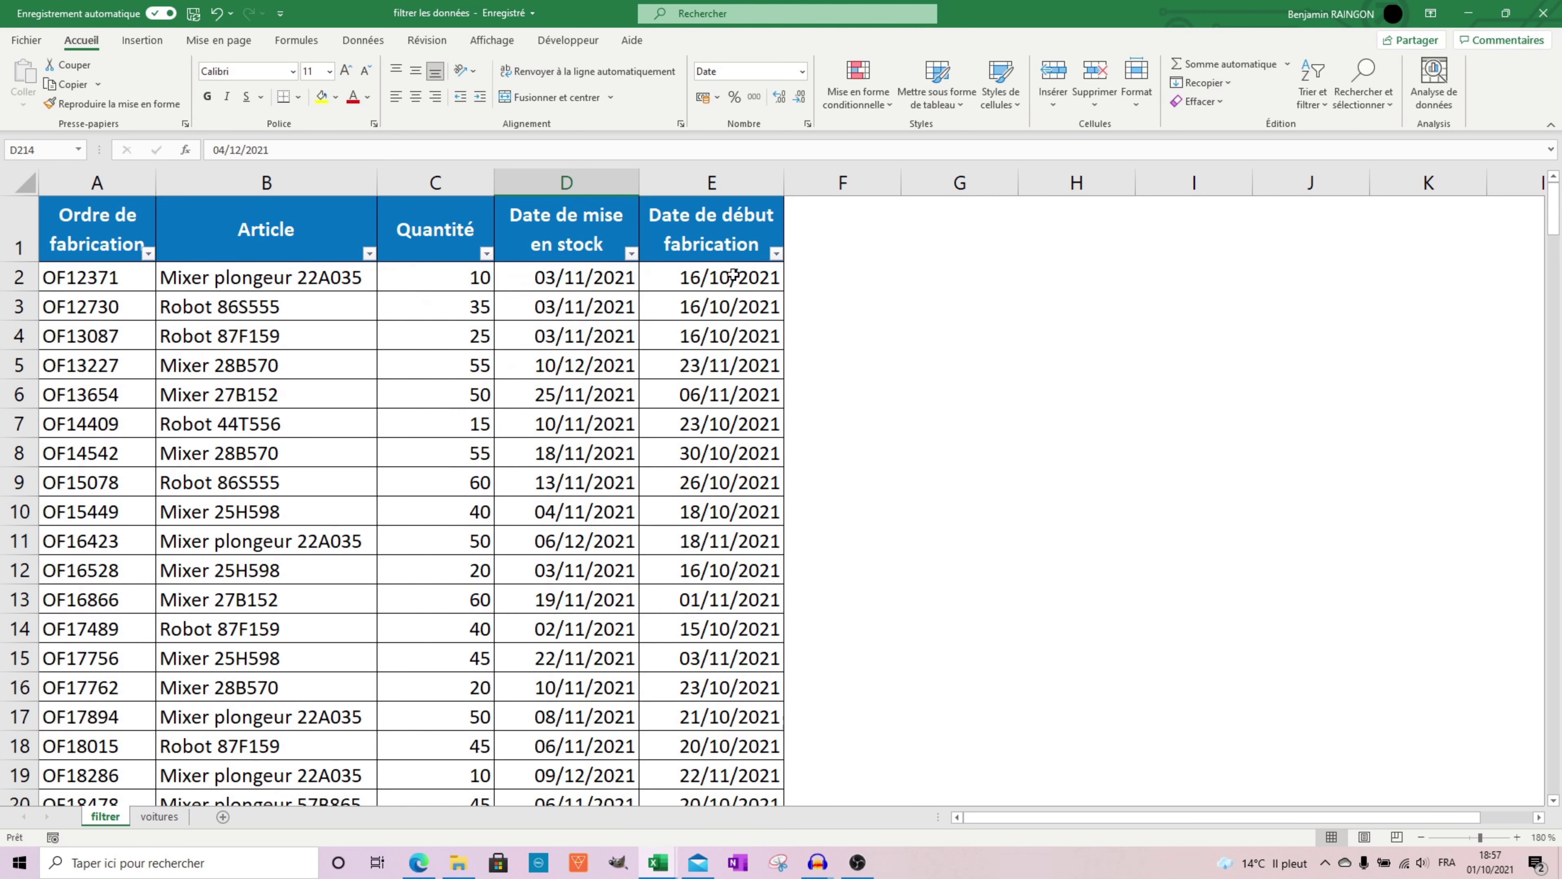